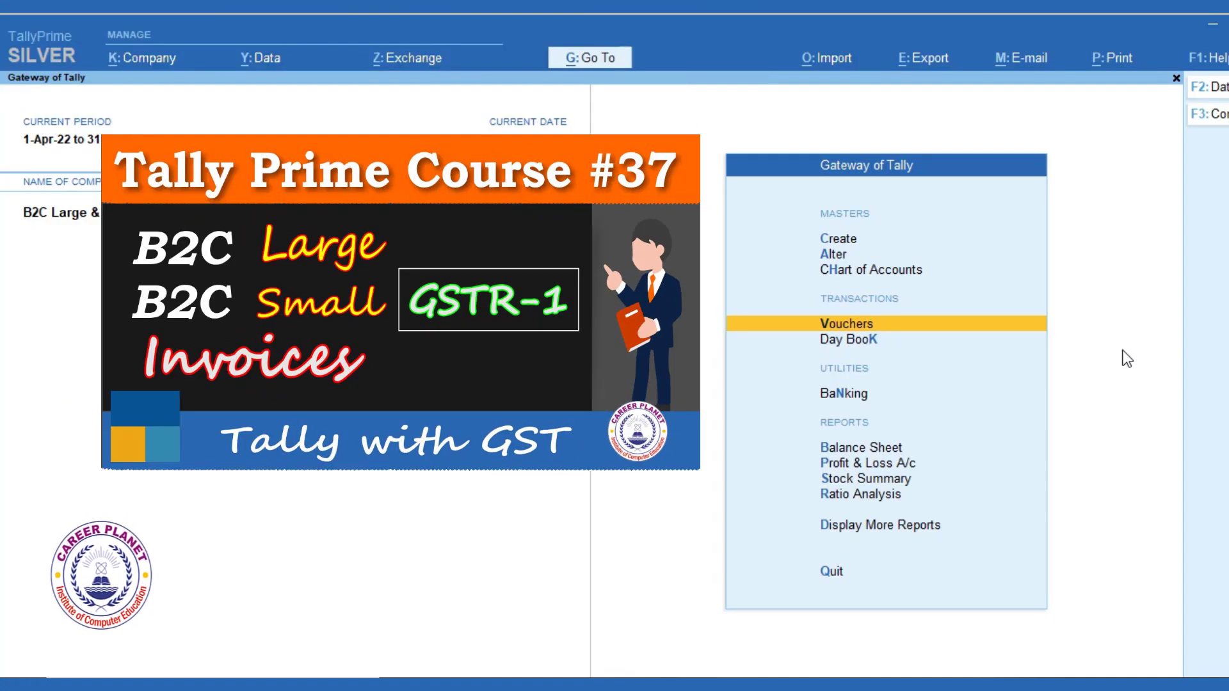
Open the GSTR-1 report and examine its B2B, B2C(Large) and B2C(Small) invoice rows.
key("d")
key("g")
key("Return")
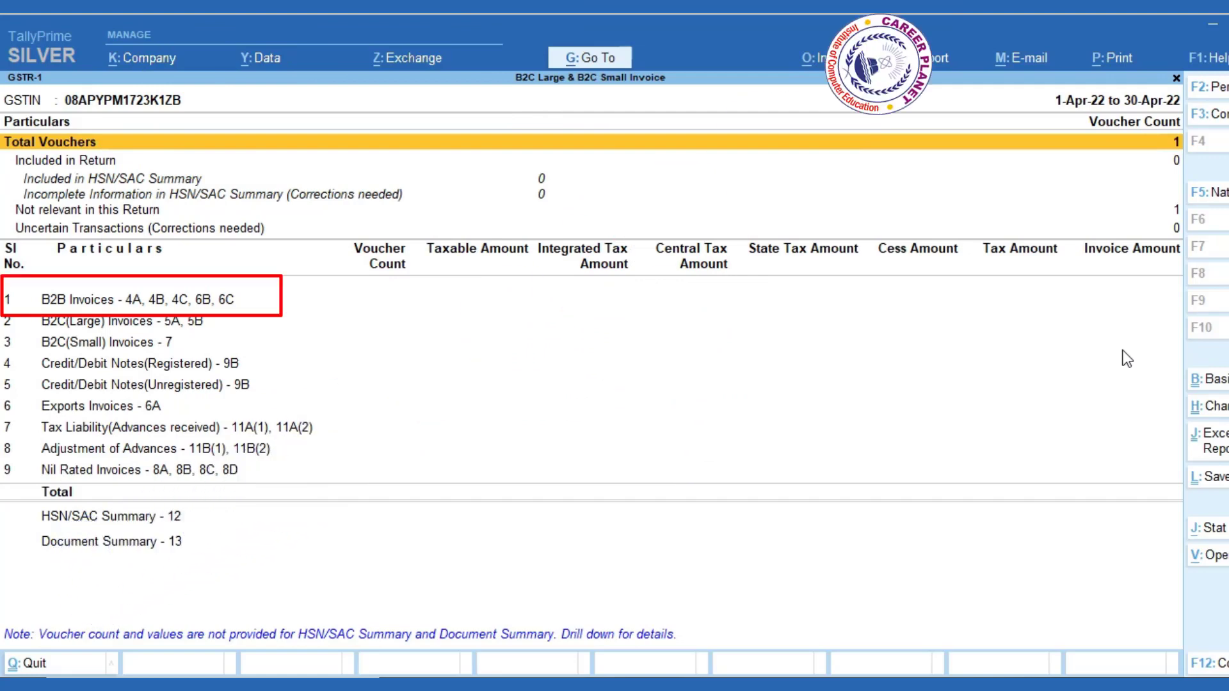
left_click(93, 302)
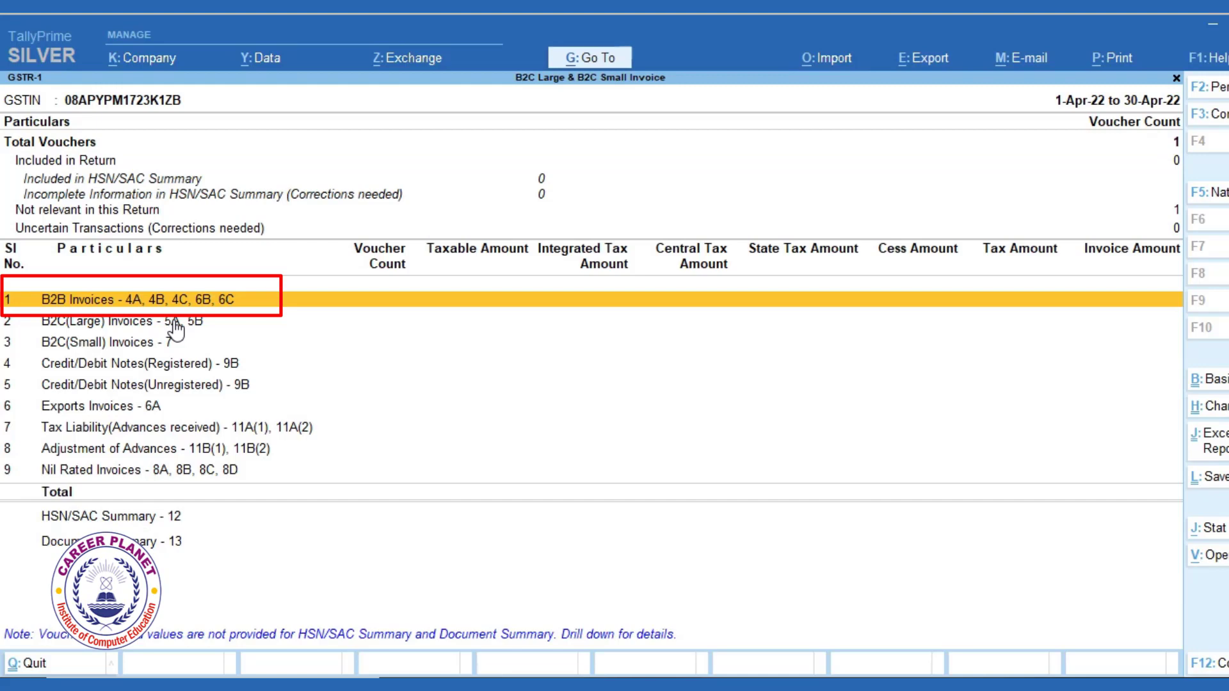
left_click(65, 344)
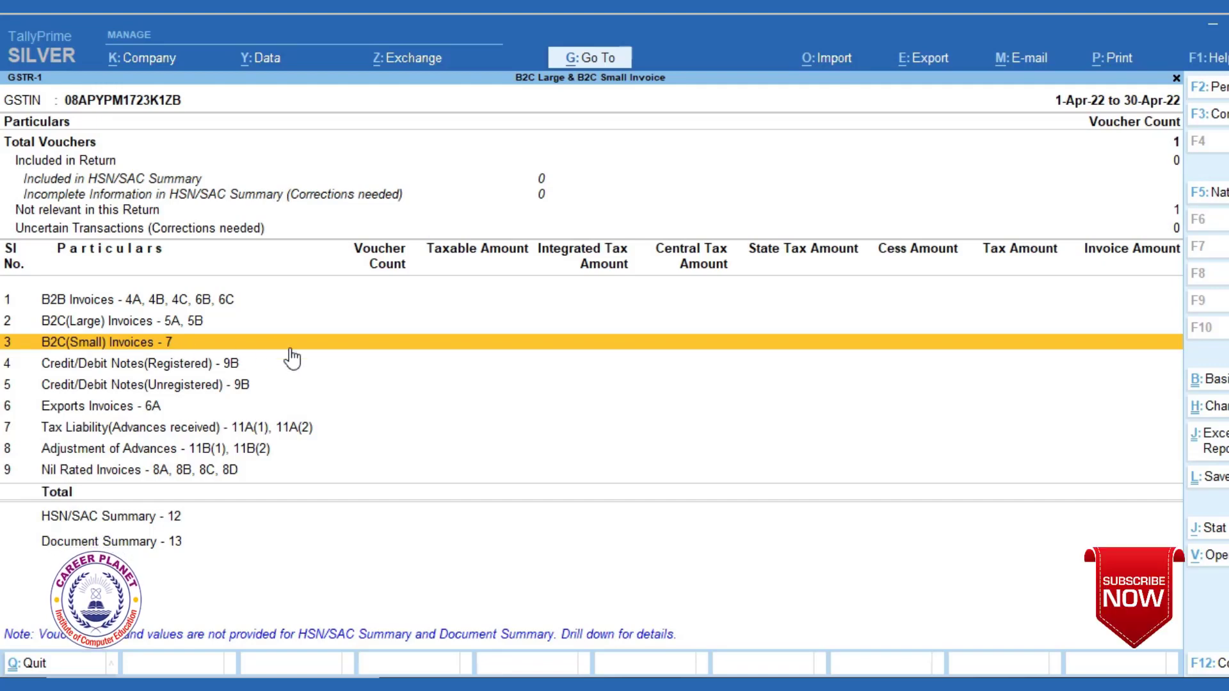
key("Escape")
key("Escape")
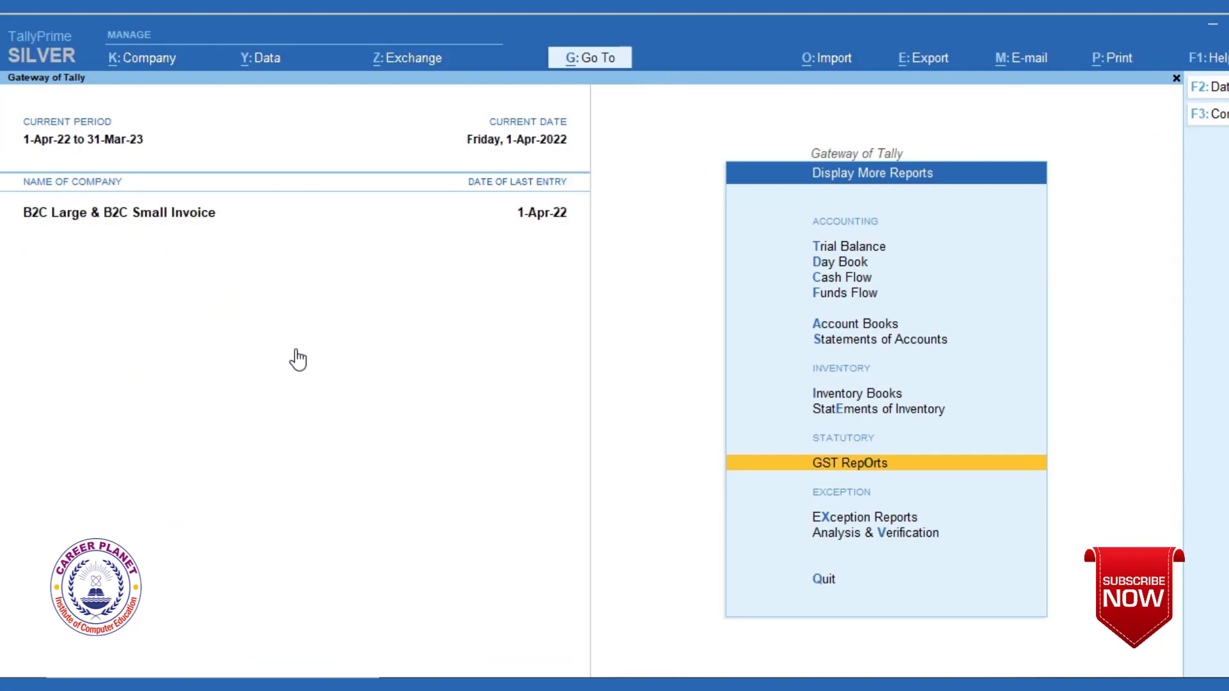
key("Escape")
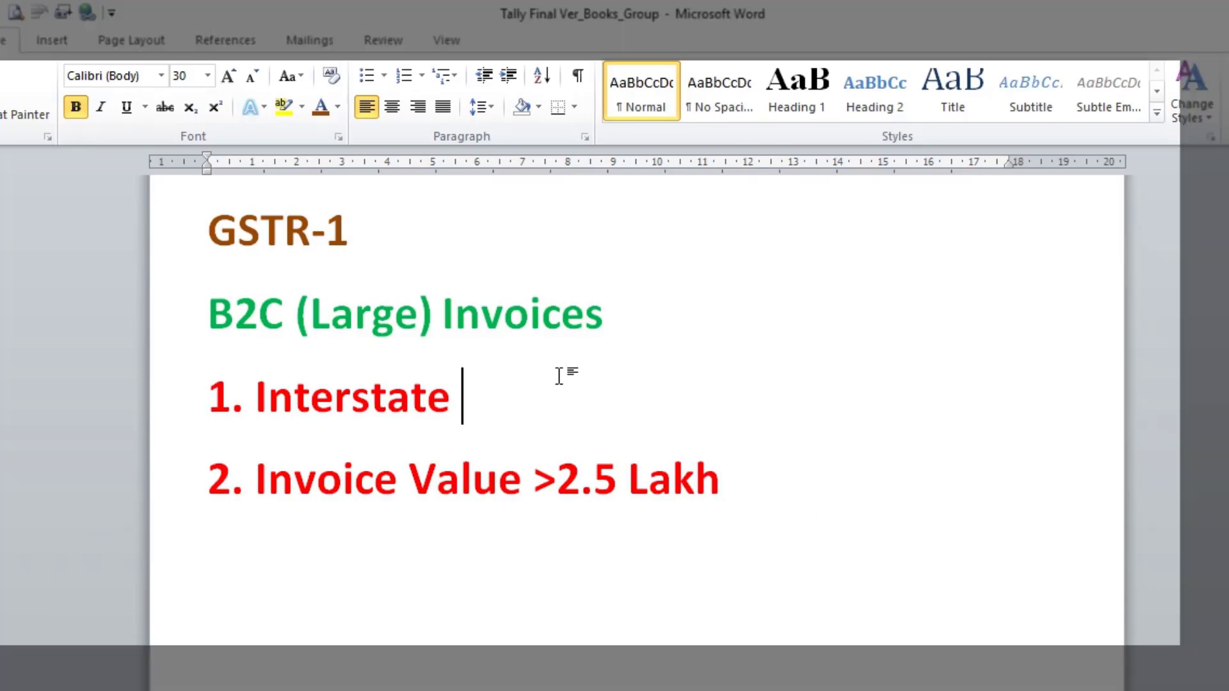
Switch to the Word notes and review the B2C (Large) Invoices criteria on interstate supply and invoice value.
left_click_drag(557, 486, 809, 477)
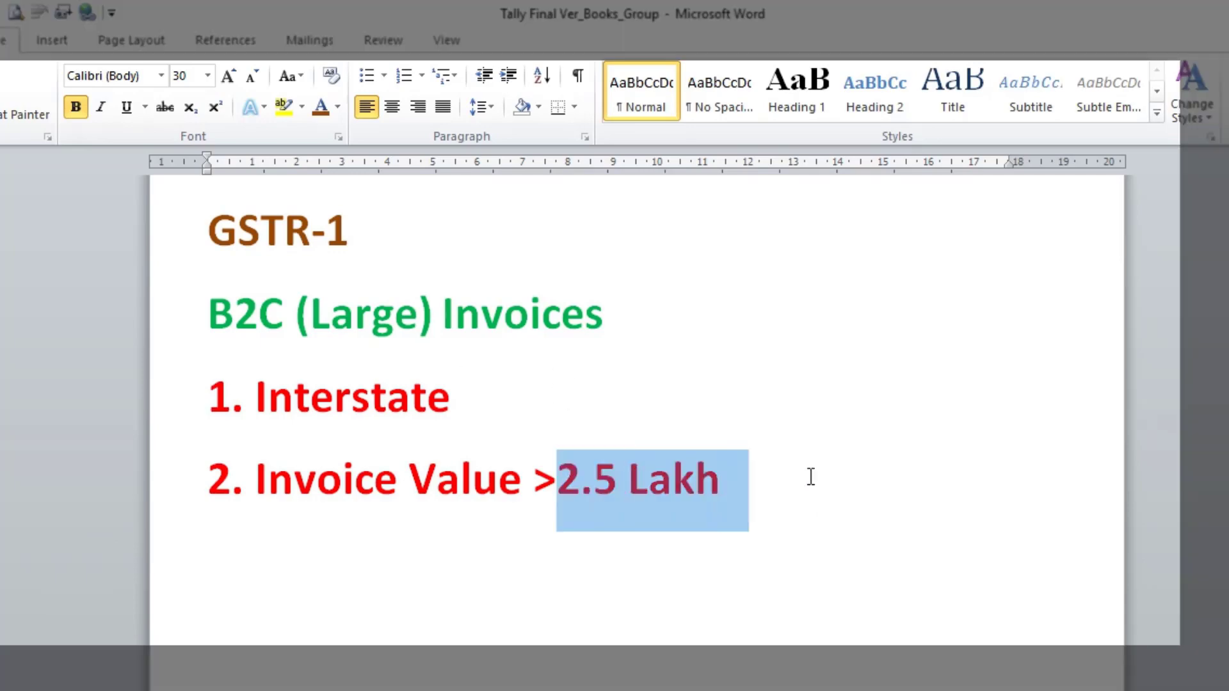
left_click(729, 490)
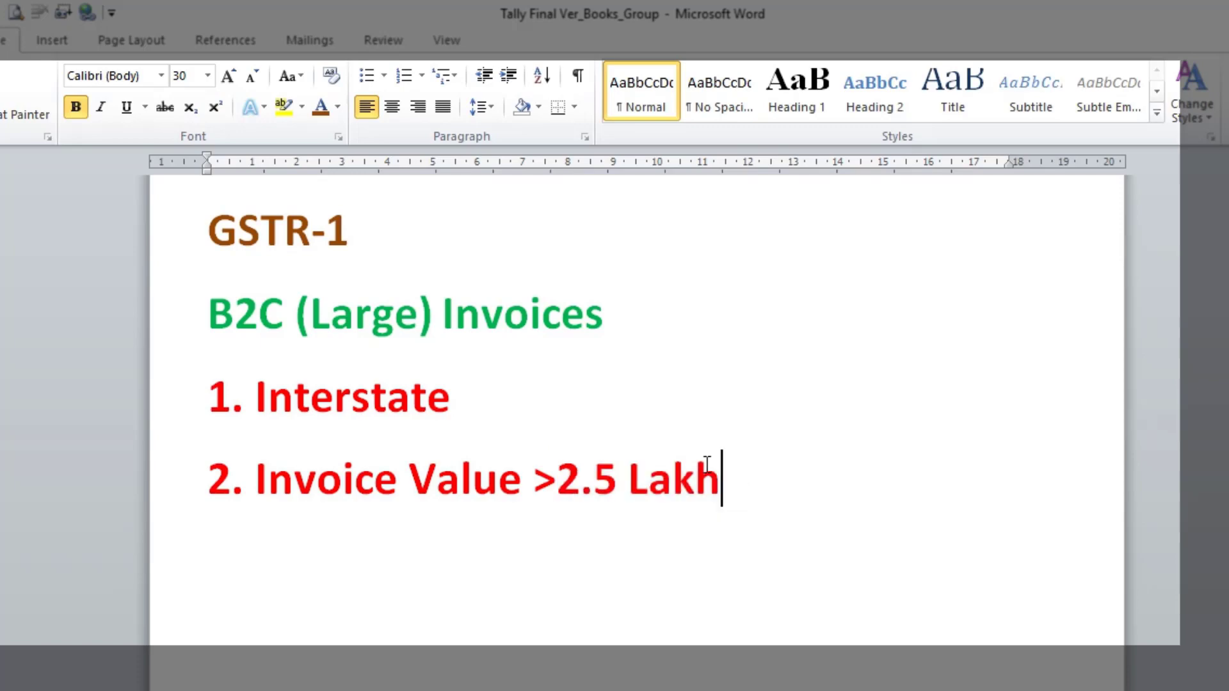
left_click(419, 238)
left_click_drag(220, 316, 582, 325)
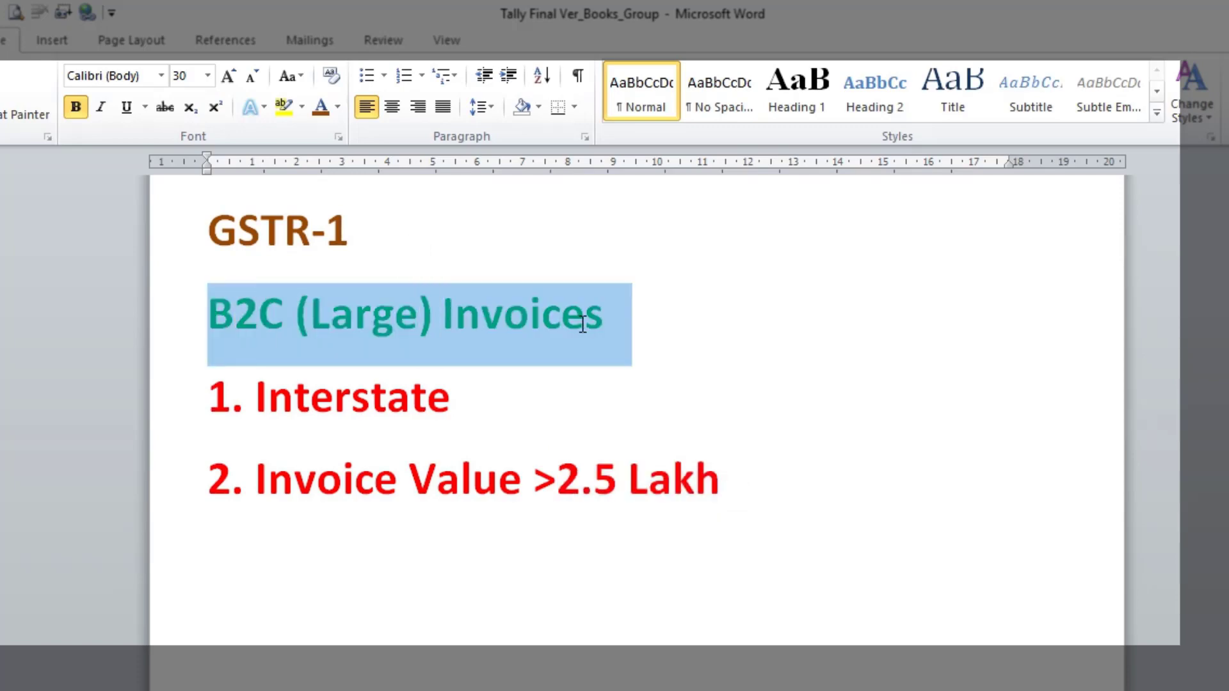
left_click(624, 393)
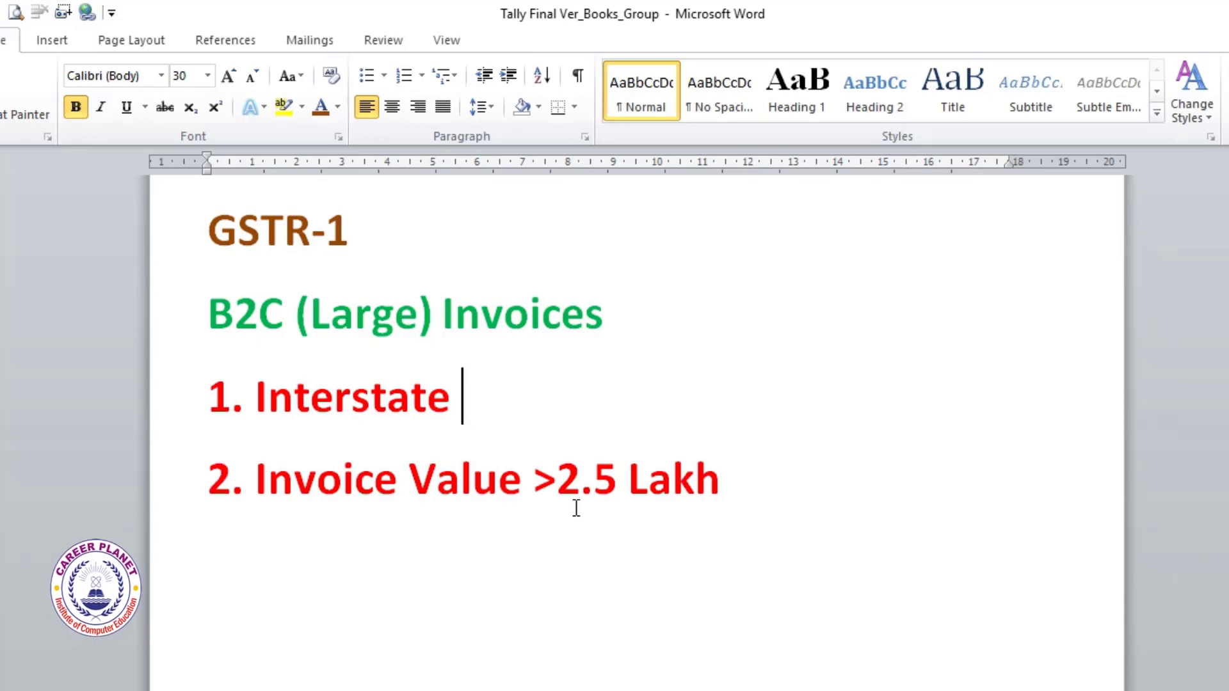
Review the B2C (Small) Invoices criteria for interstate and local invoices in the notes.
scroll(577, 508, "down", 5)
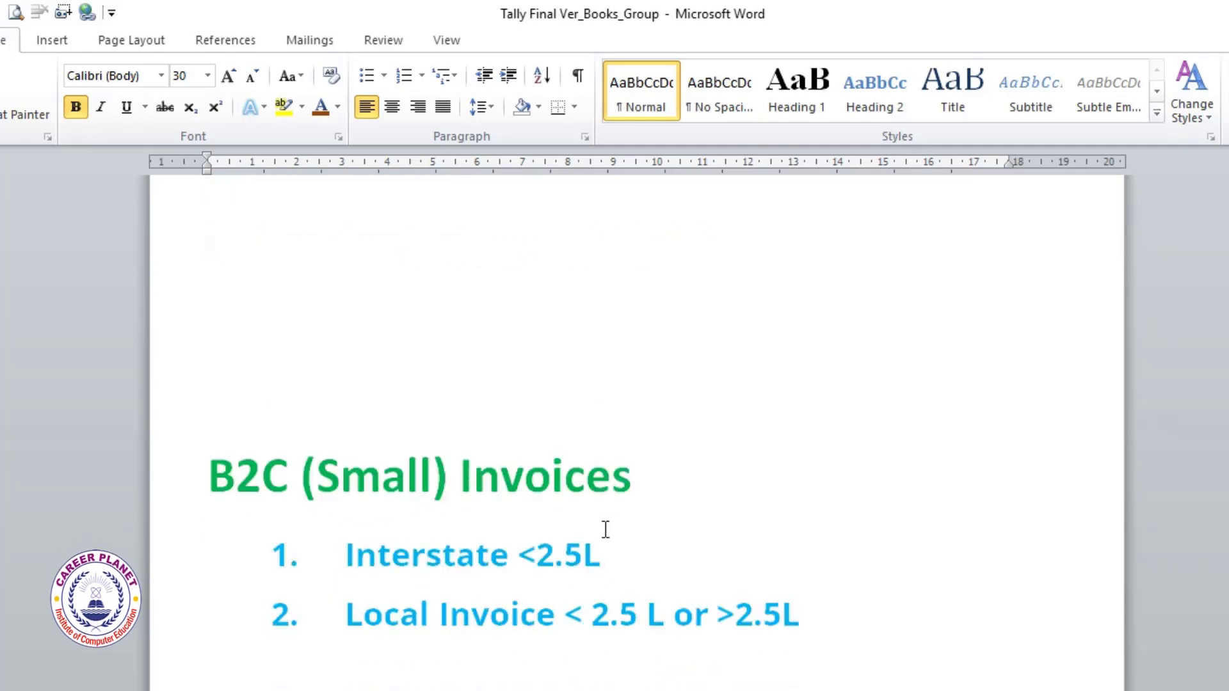
left_click(632, 554)
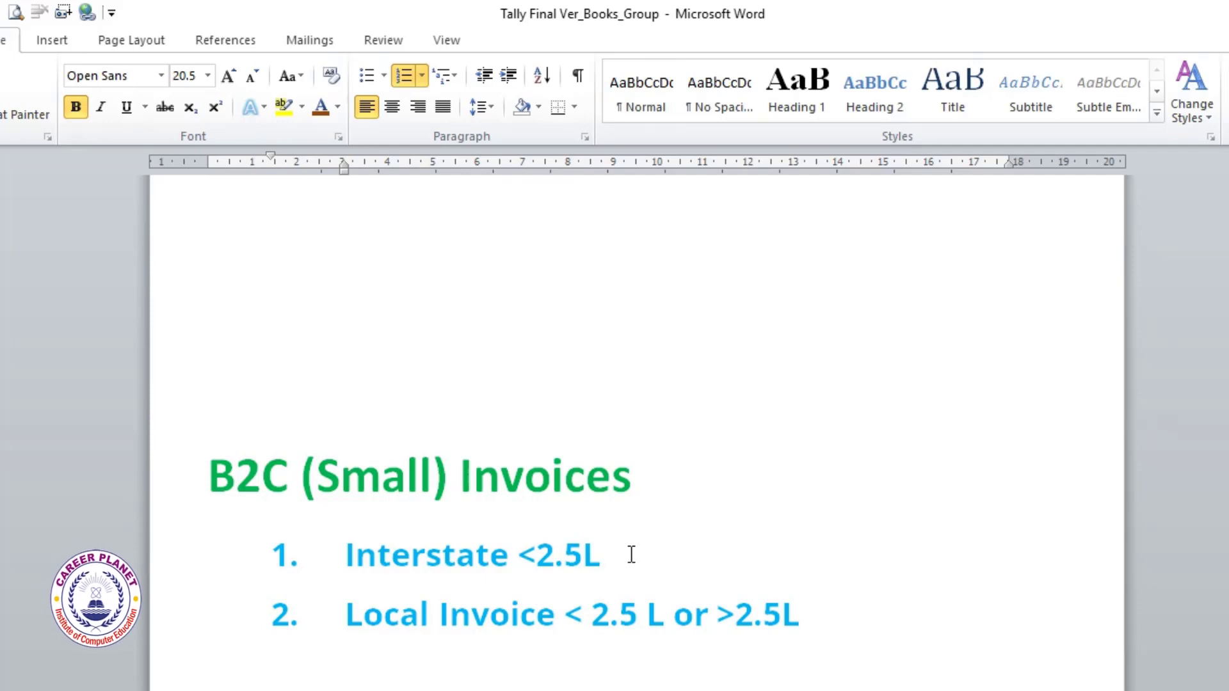
double_click(631, 554)
left_click(632, 576)
triple_click(237, 477)
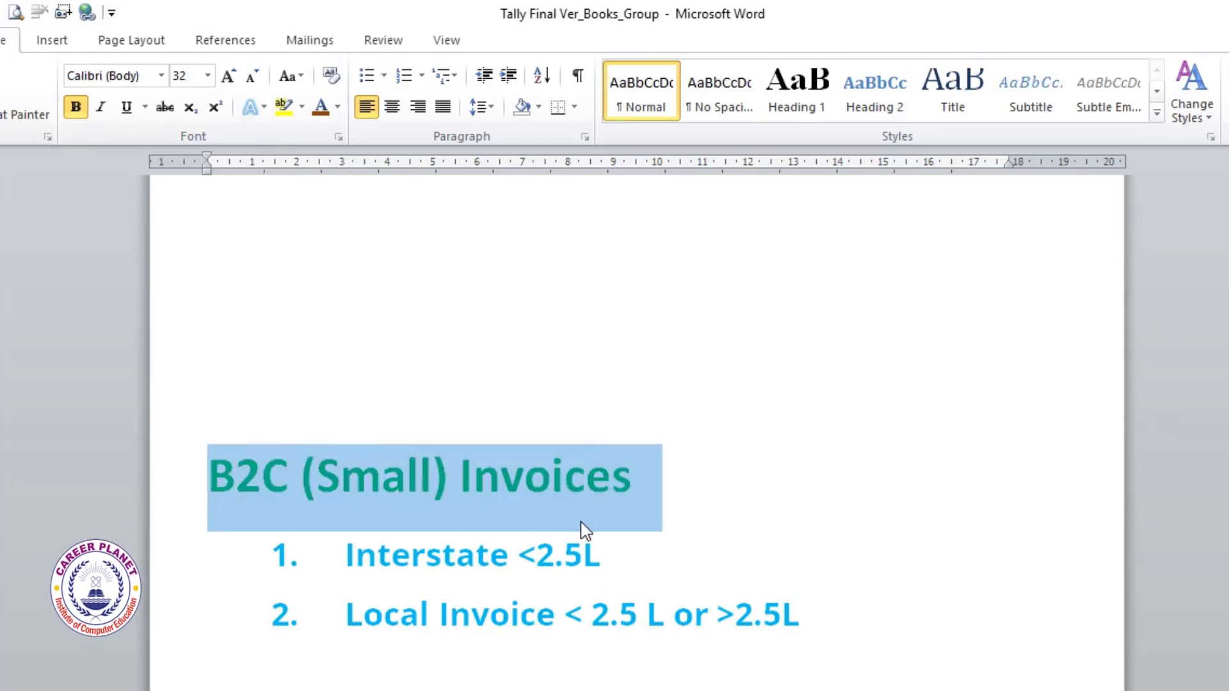
left_click(623, 559)
scroll(623, 557, "down", 1)
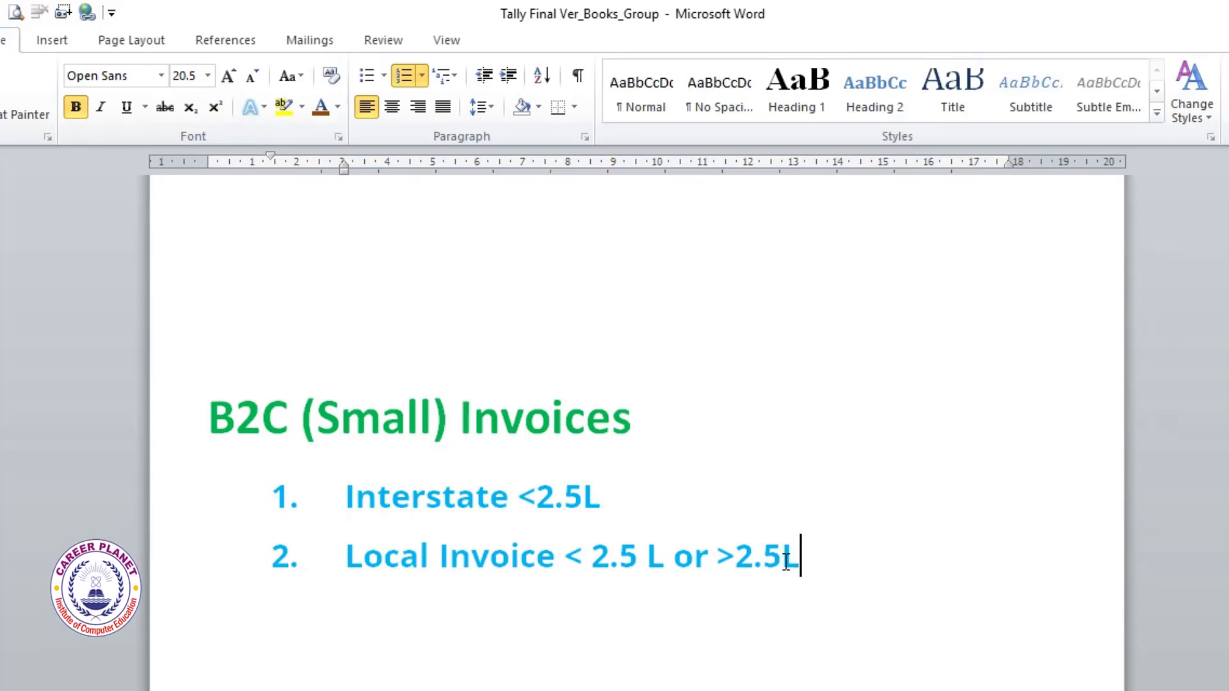
left_click_drag(801, 556, 346, 556)
left_click(692, 581)
left_click(827, 557)
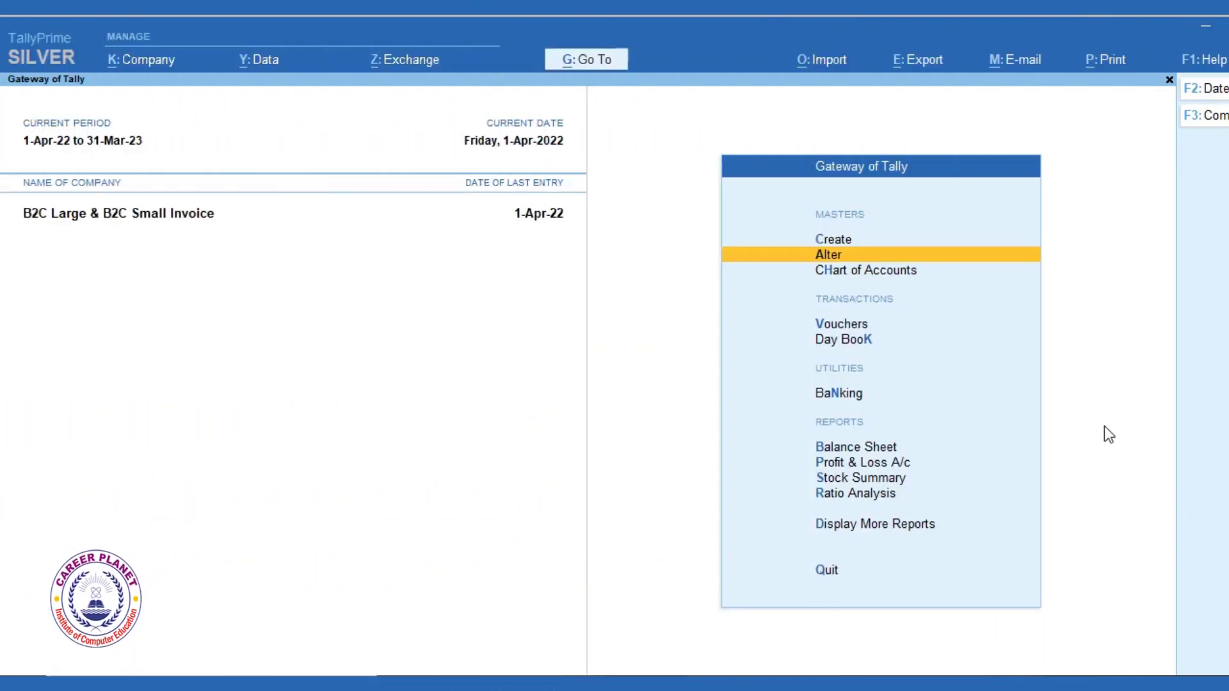
Switch to TallyPrime and examine the registration type options in the Deepak & Co (Local) ledger's tax registration details.
key("Return")
key("Down")
key("Return")
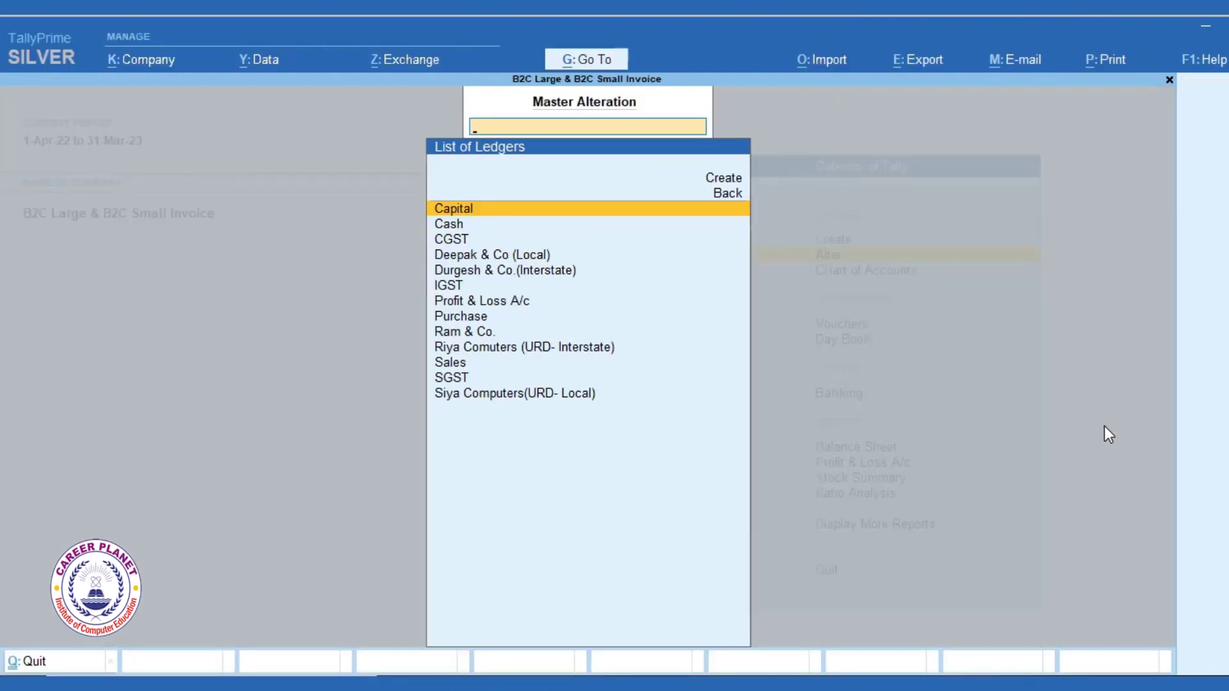
key("Down")
key("Down")
key("Down")
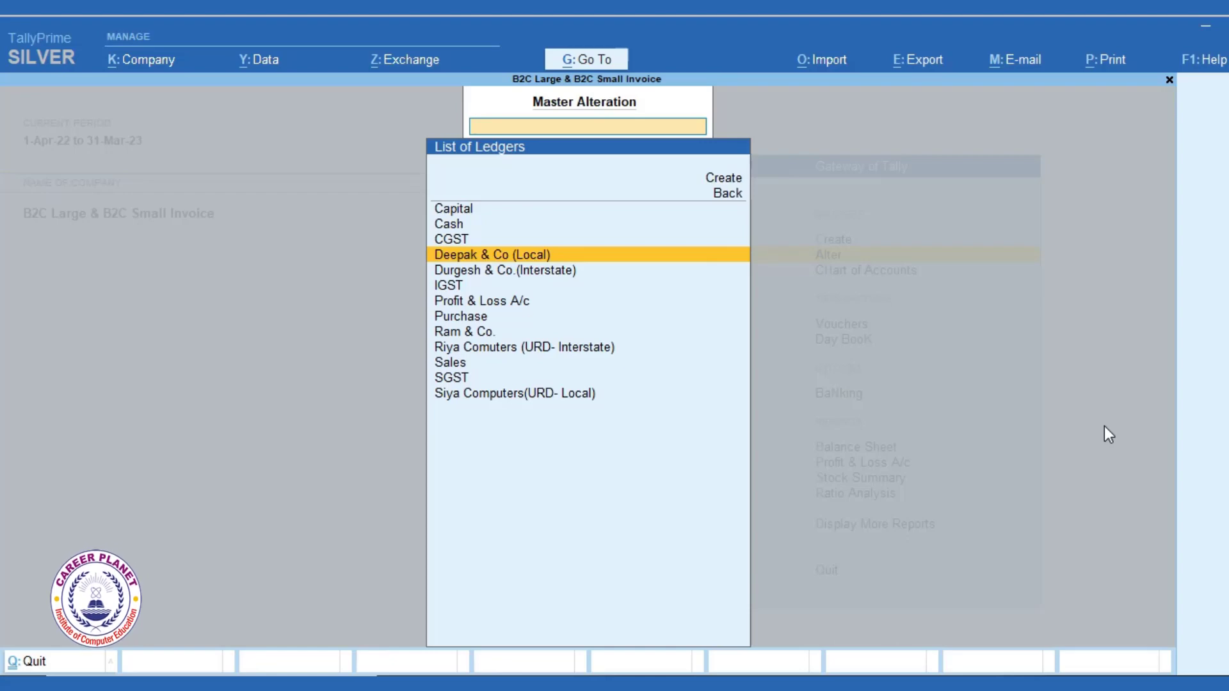
key("Return")
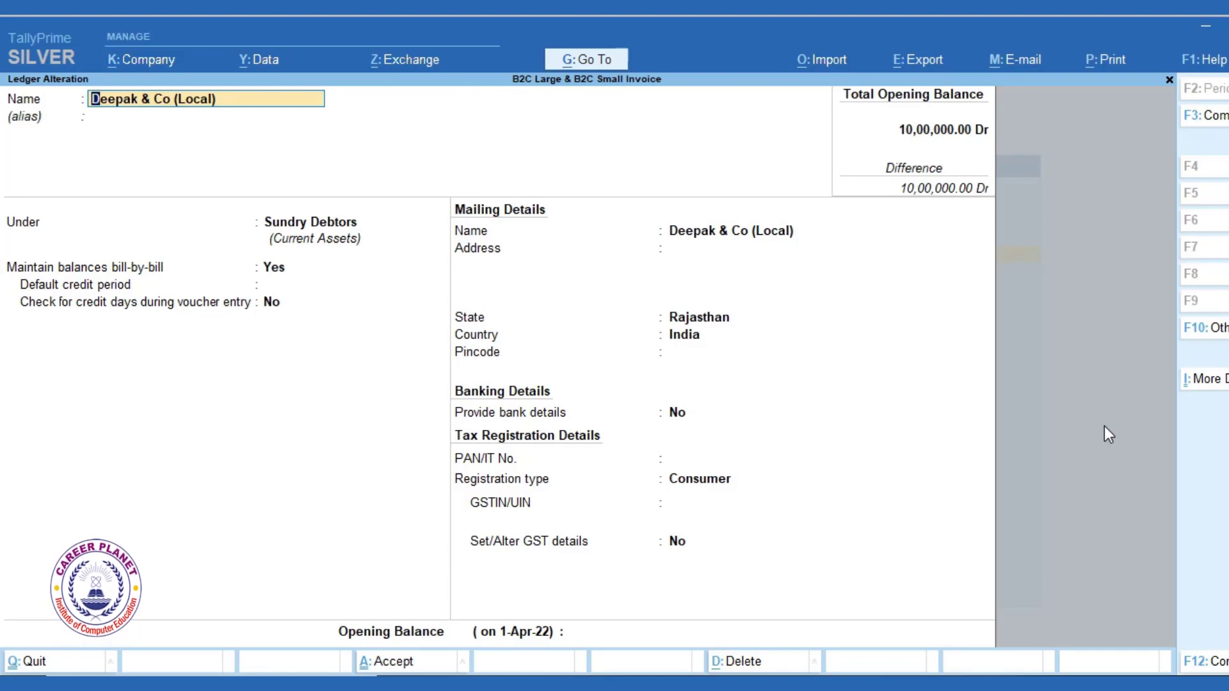
left_click(528, 478)
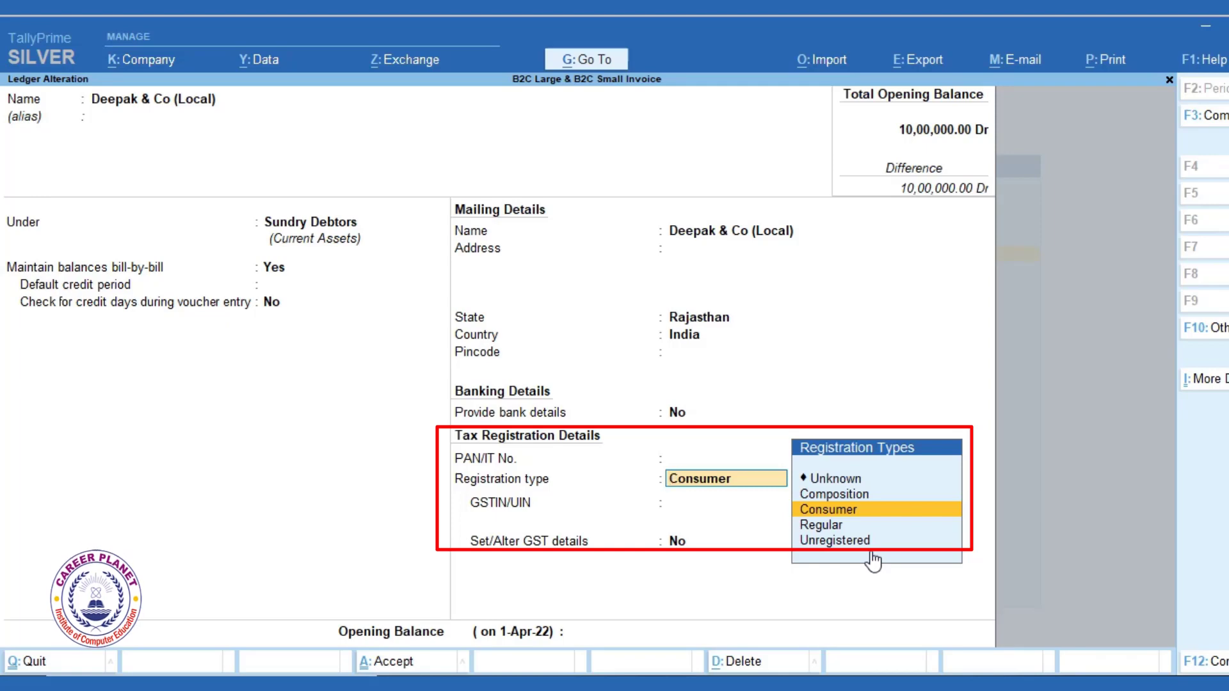
left_click(727, 512)
key("Escape")
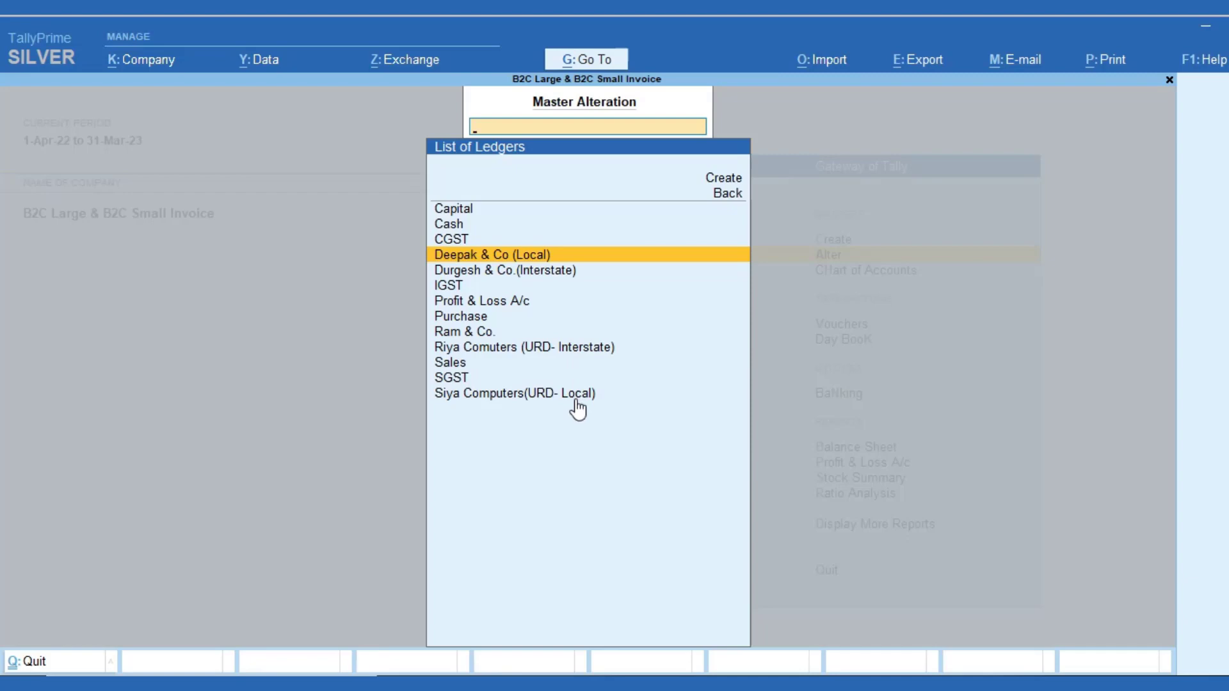
key("Escape")
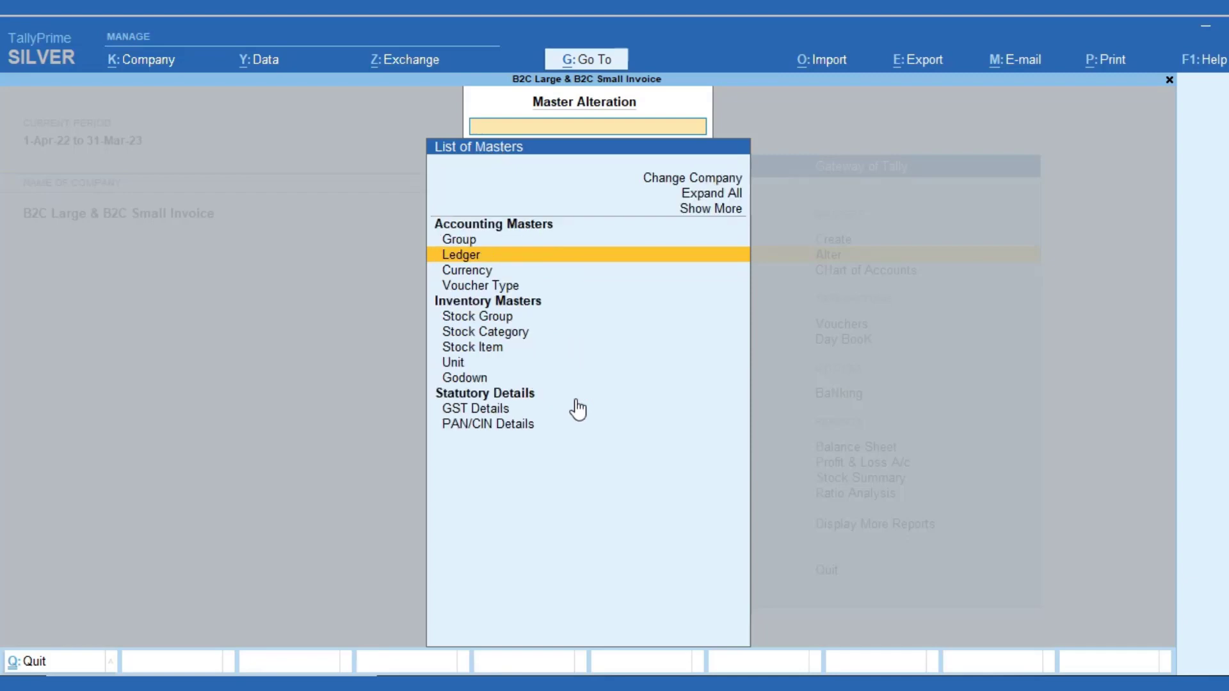
key("Escape")
Start a sales voucher with reference number 1 dated 1-Apr-22.
key("Down")
key("Down")
key("Return")
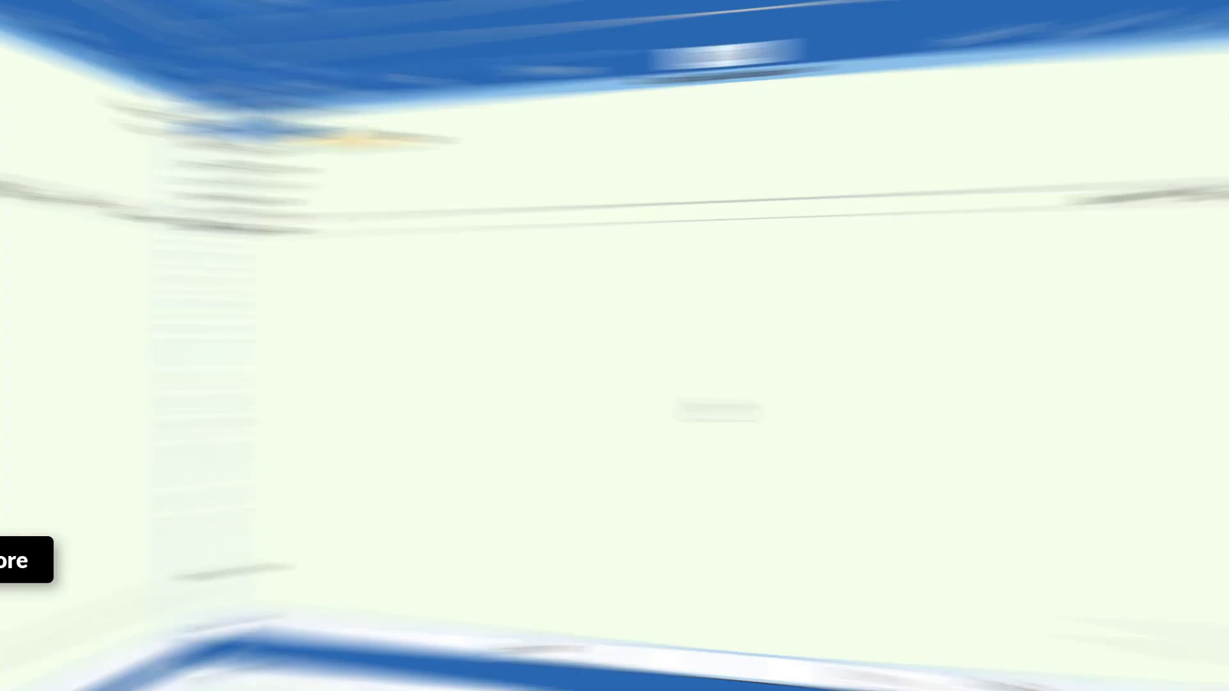
type("1")
key("Return")
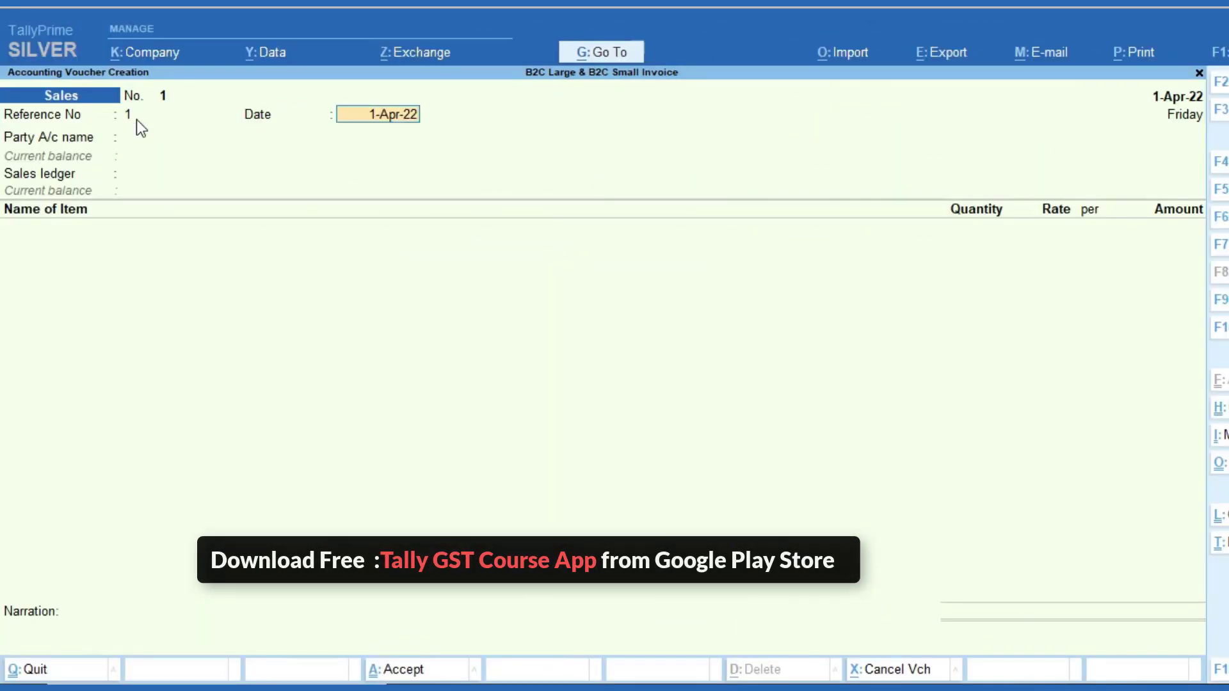
key("Return")
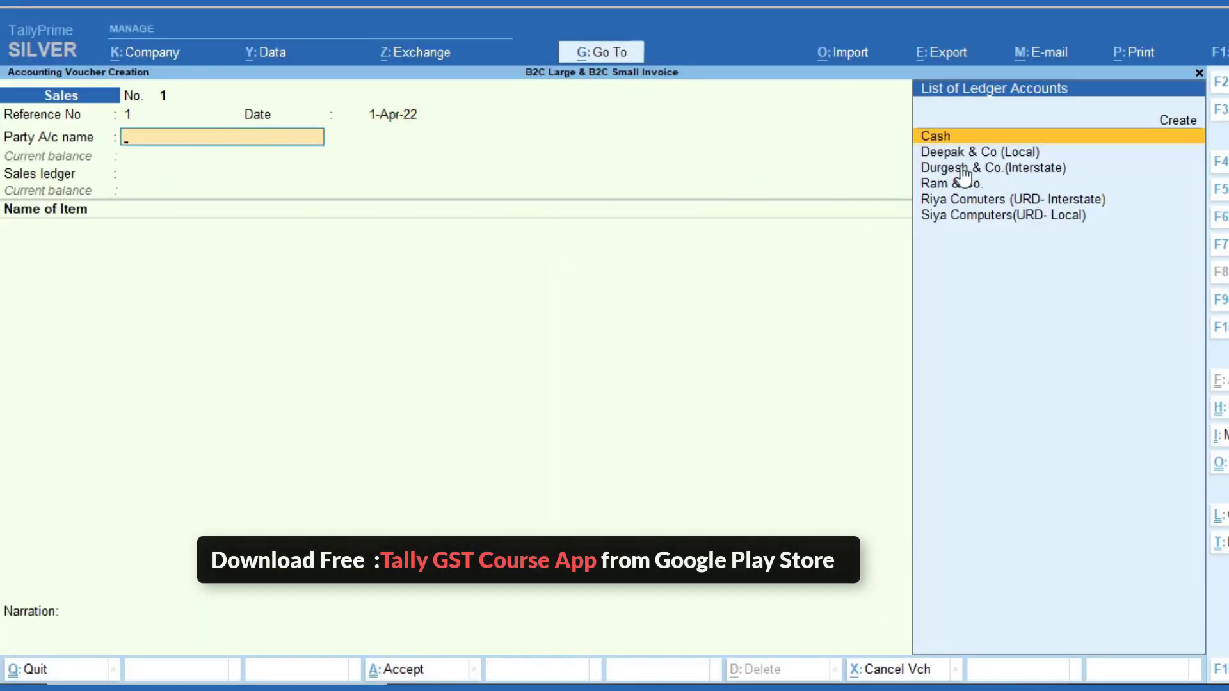
Set the party account to Durgesh & Co.(Interstate) and the sales ledger to Sales.
left_click(1004, 169)
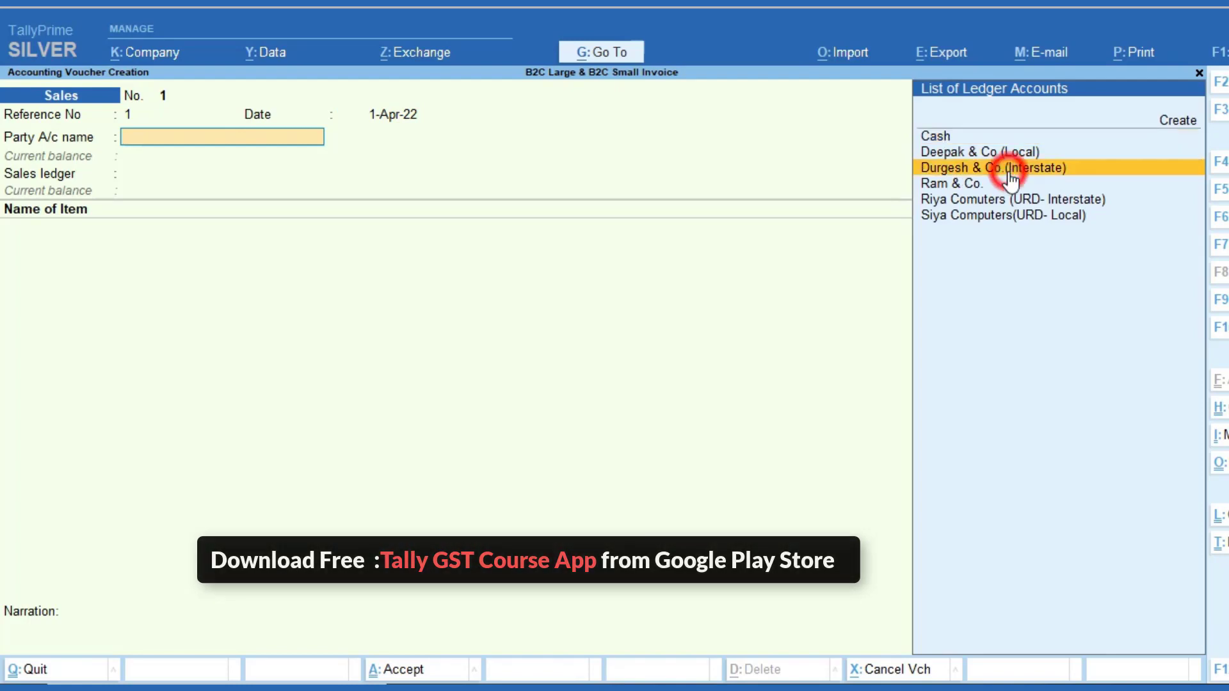
key("Return")
key("ctrl+a")
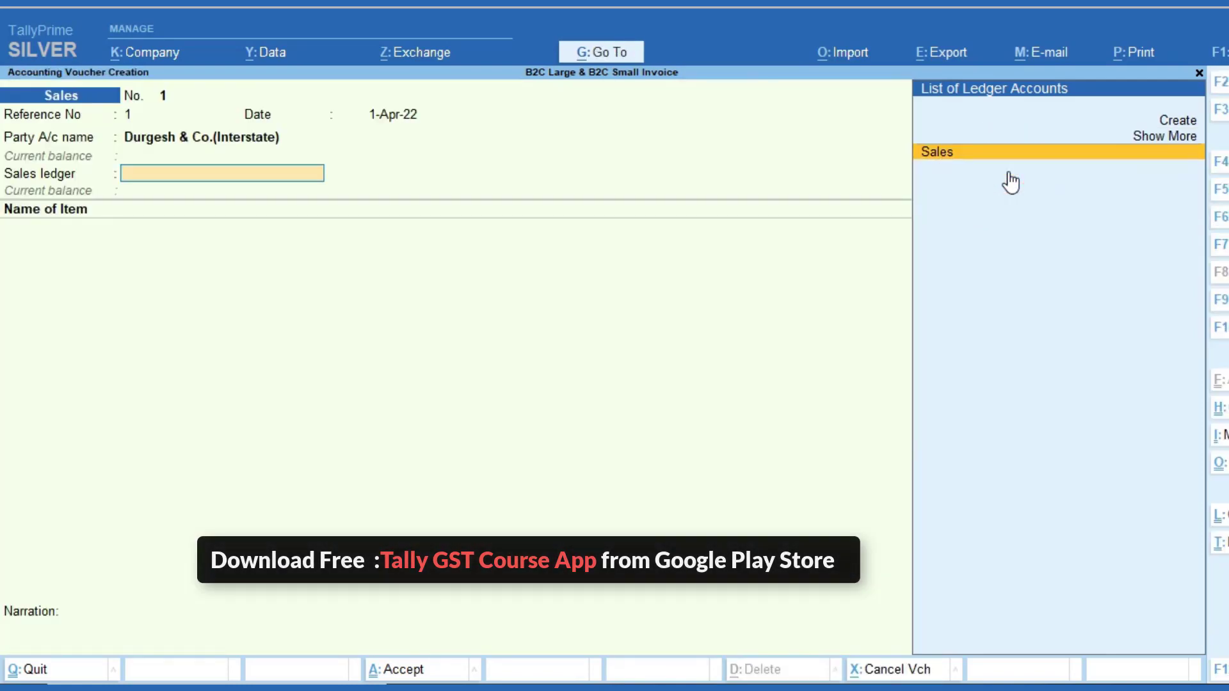
key("Return")
key("ctrl+a")
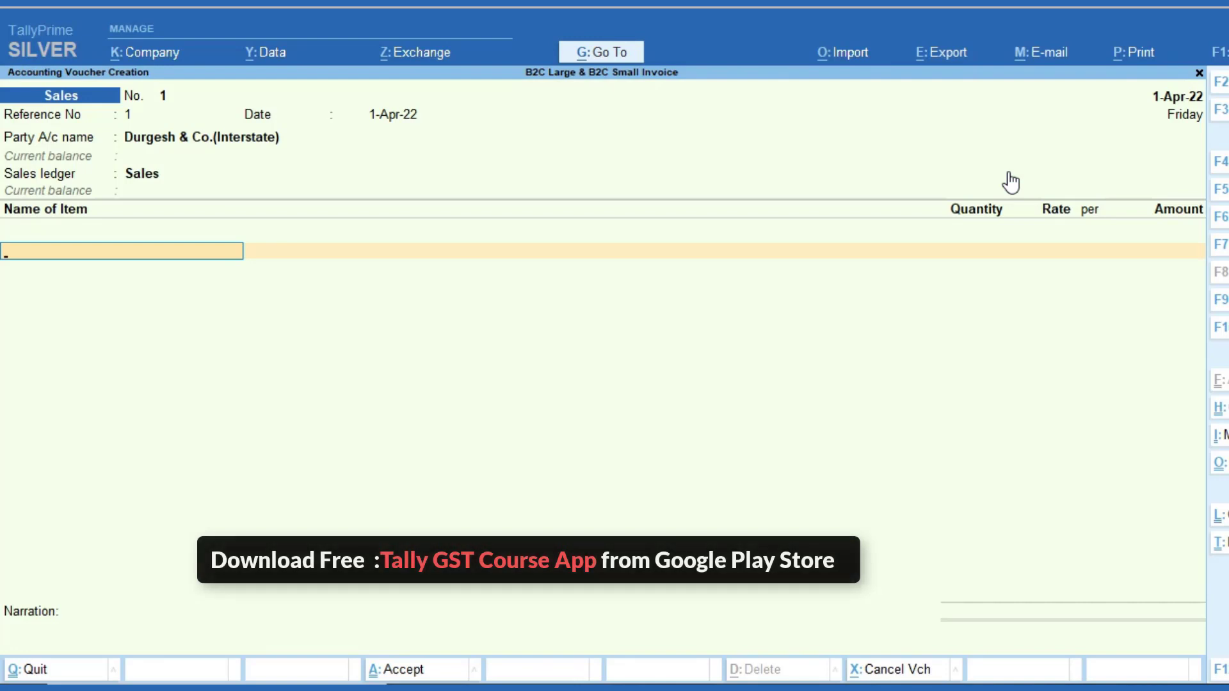
Add the item Lg Monitor with a quantity of 100 nos at a rate of 3,000 each.
key("Return")
type("100")
key("Return")
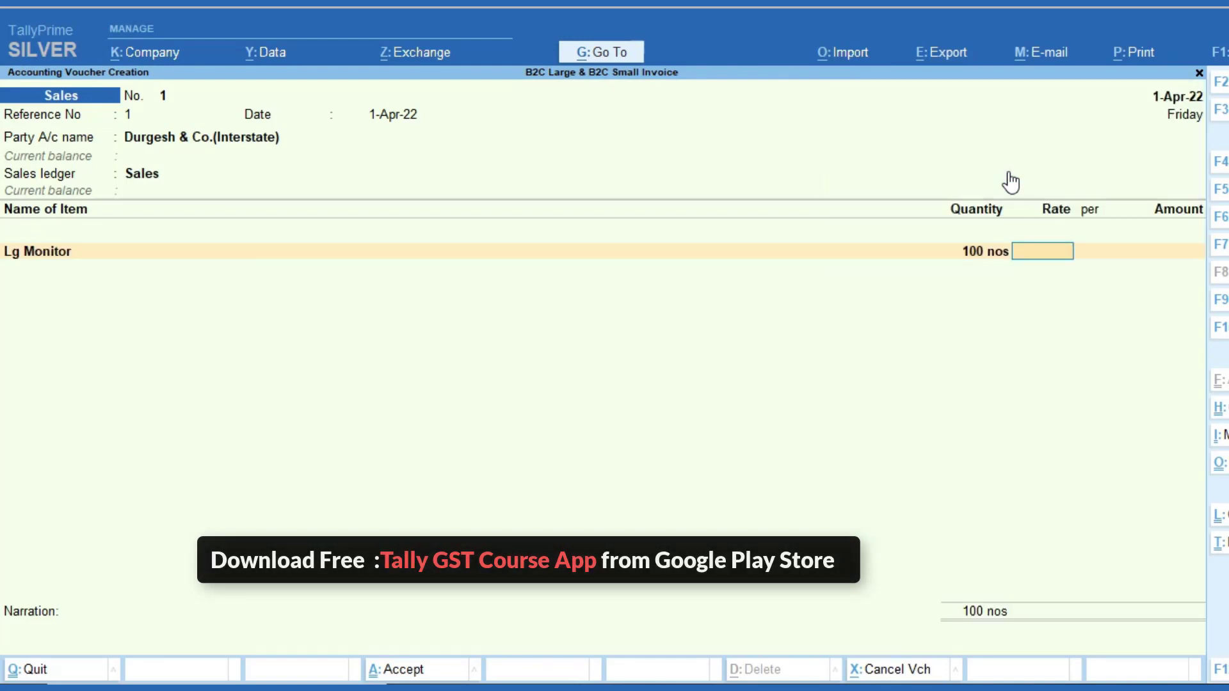
type("3,000")
key("Return")
key("Return")
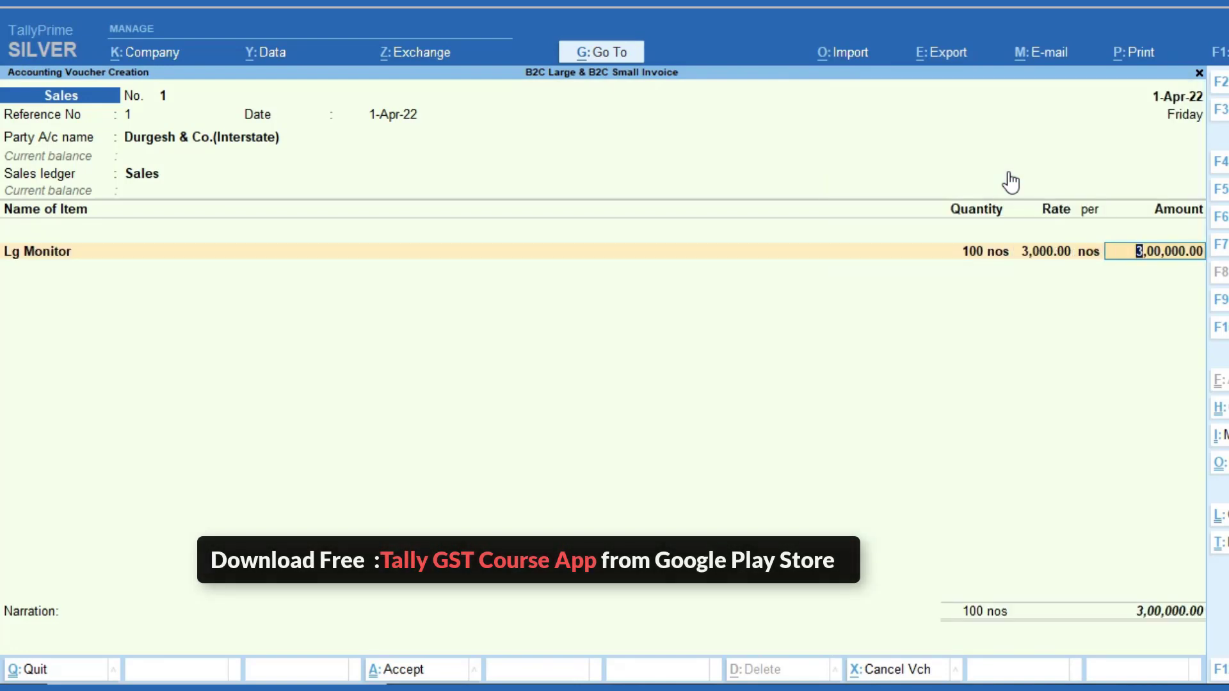
key("Return")
End the item list and add the IGST ledger with its calculated tax amount to the invoice.
key("Return")
key("Return")
type("i")
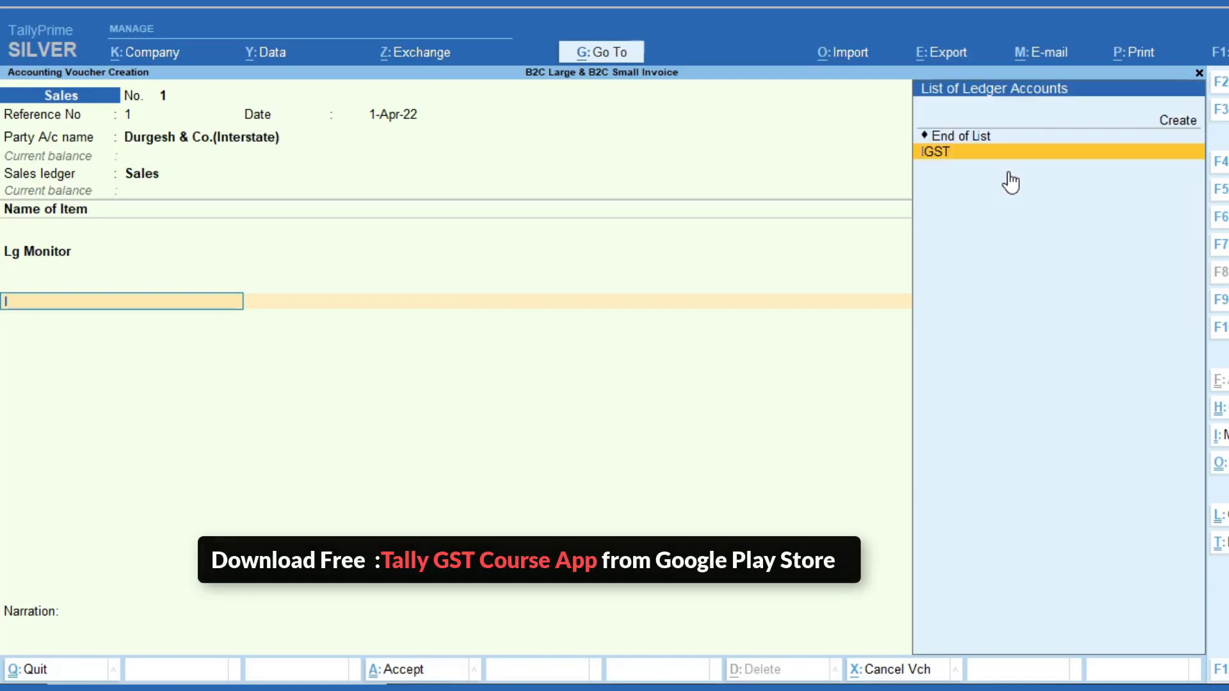
key("Return")
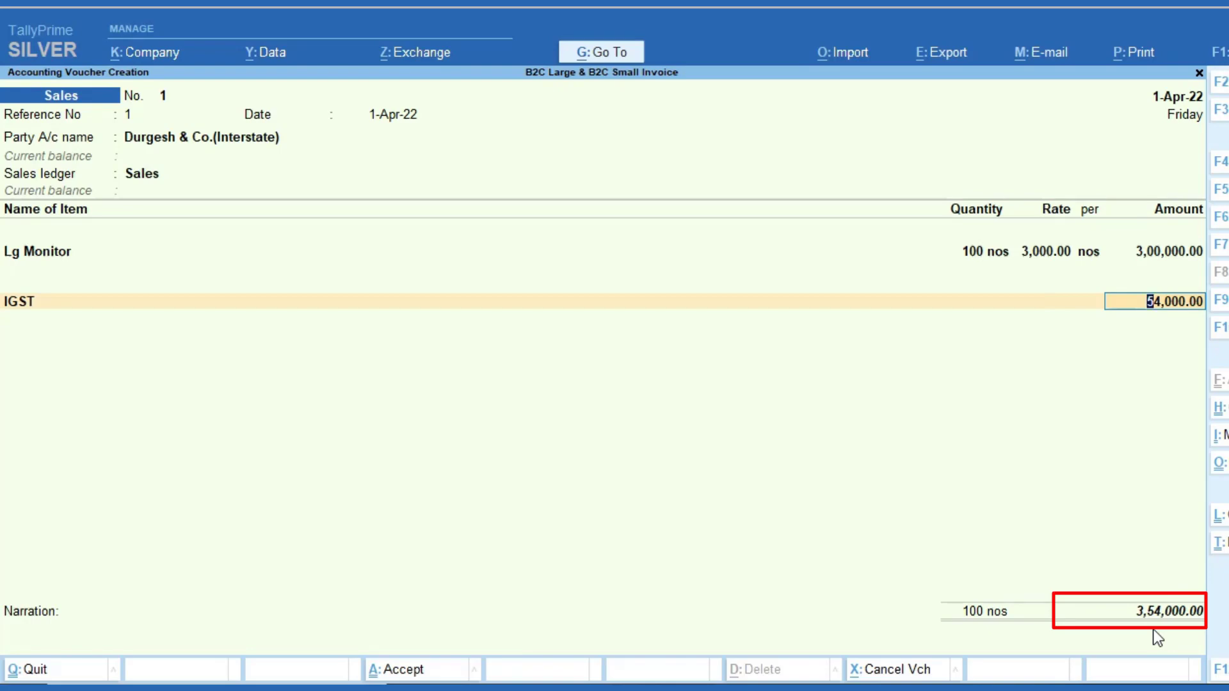
key("Return")
key("Return")
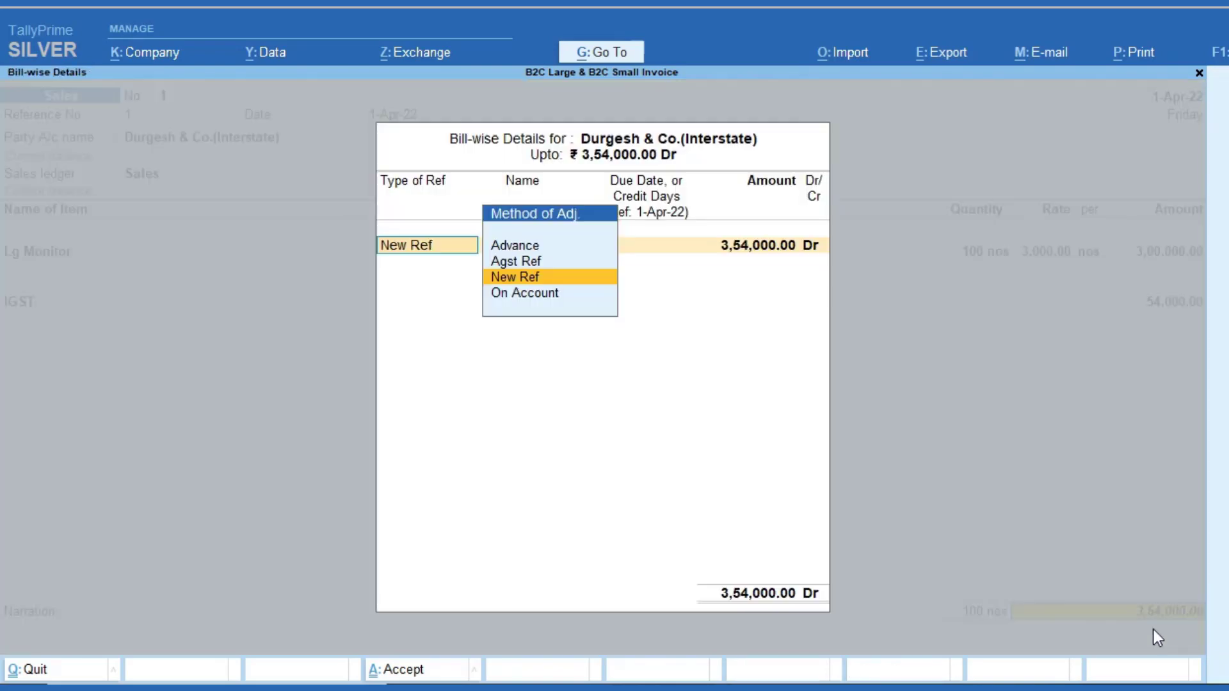
Allocate the full invoice amount as a New Ref bill and save the sales voucher without a narration, leaving voucher entry.
key("Return")
key("Return")
key("Return")
key("Return")
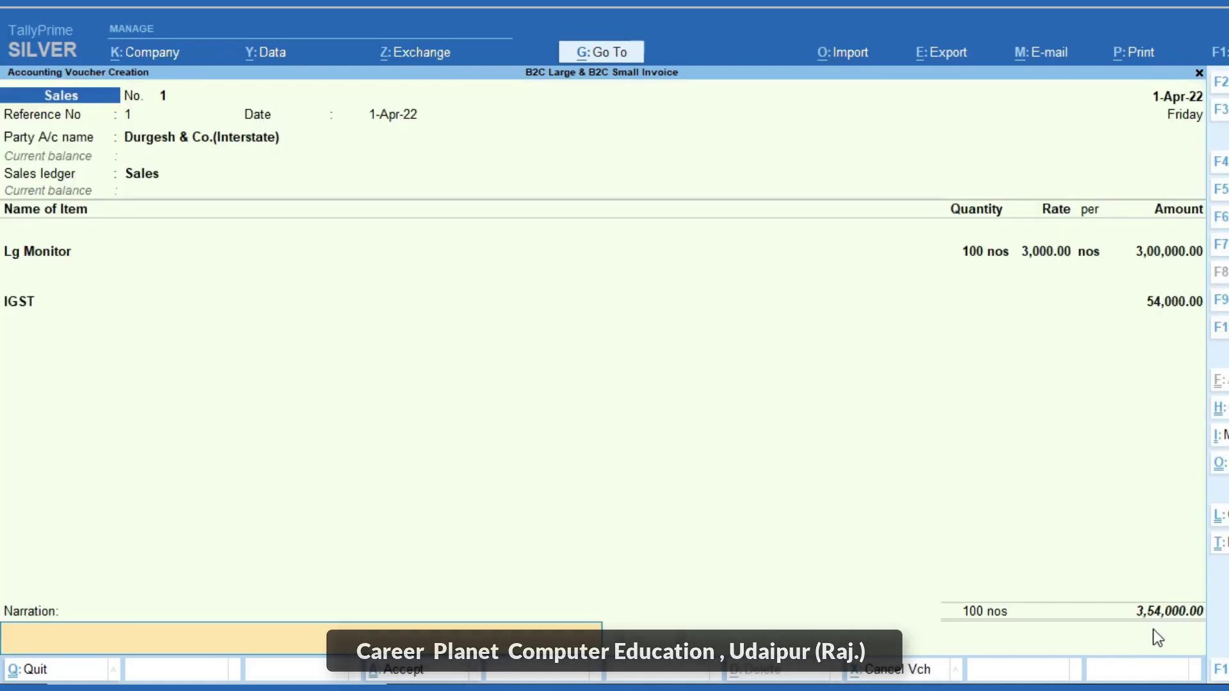
key("Return")
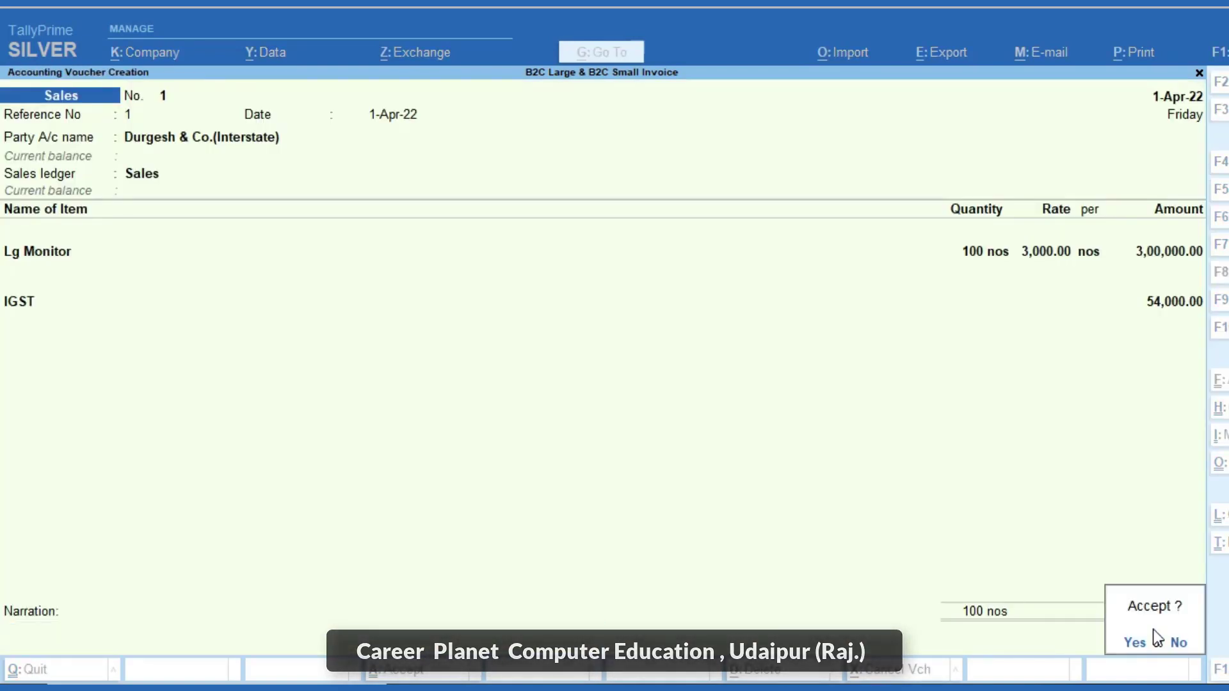
key("Return")
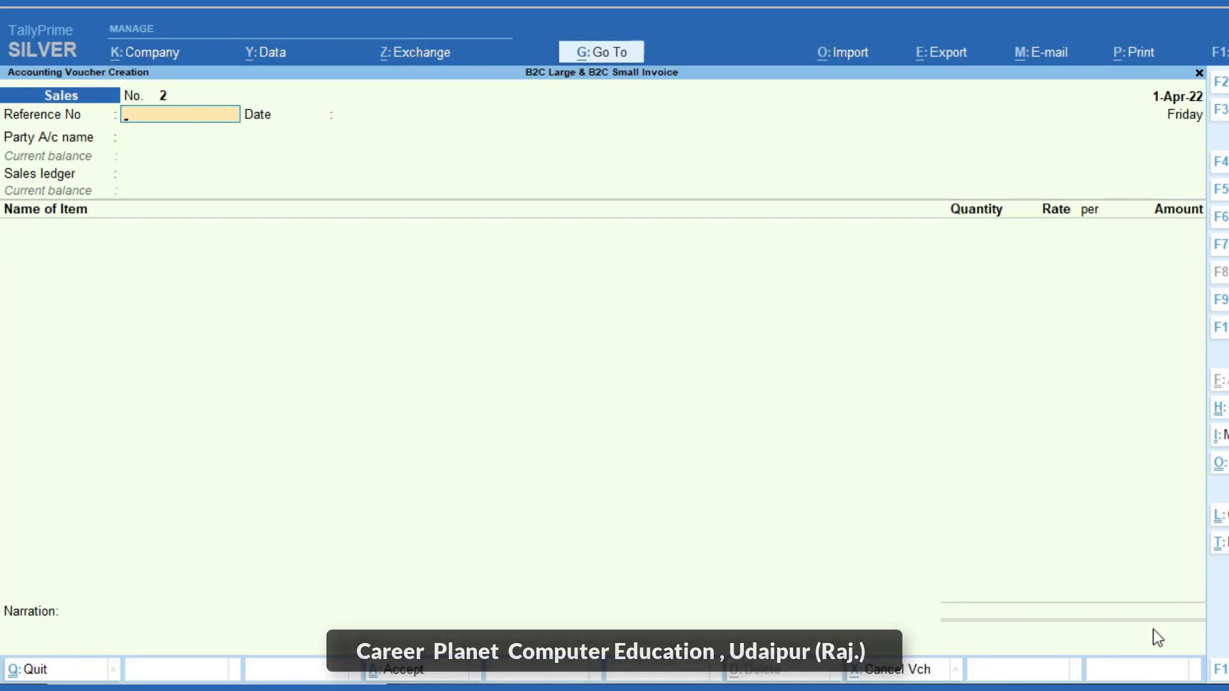
key("Escape")
key("Return")
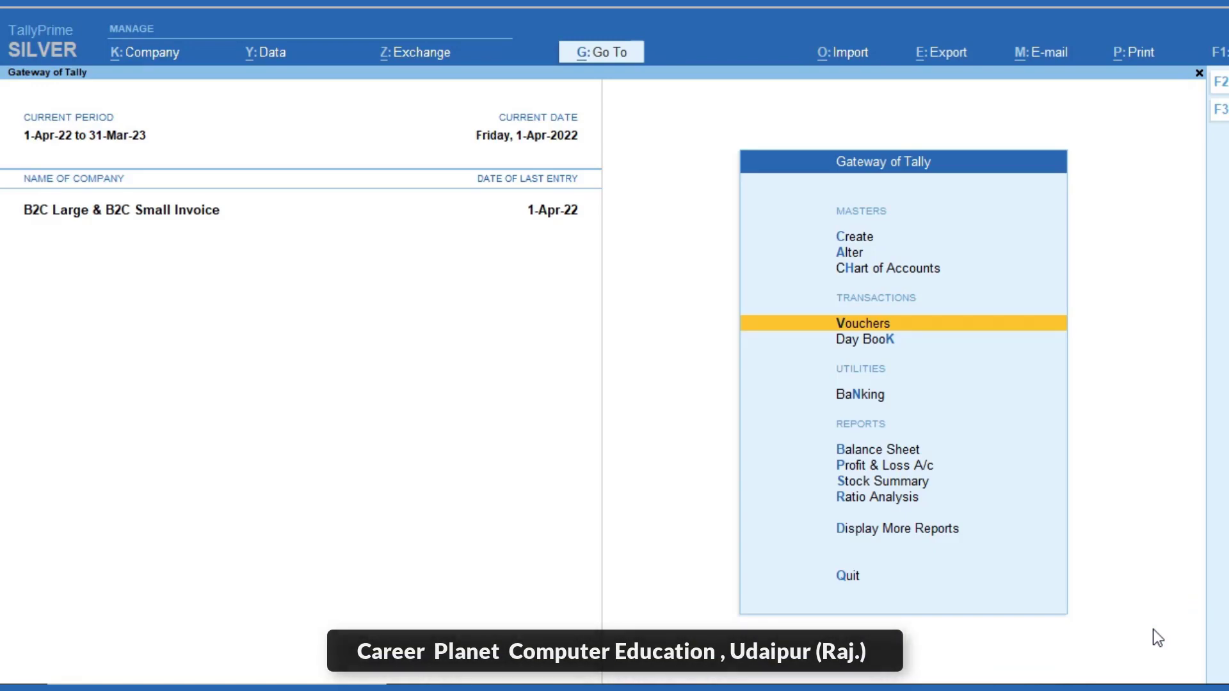
Open the GSTR-1 report, view the vouchers under B2C(Large) Invoices - 5A, 5B, and return to the Gateway of Tally.
key("d")
key("g")
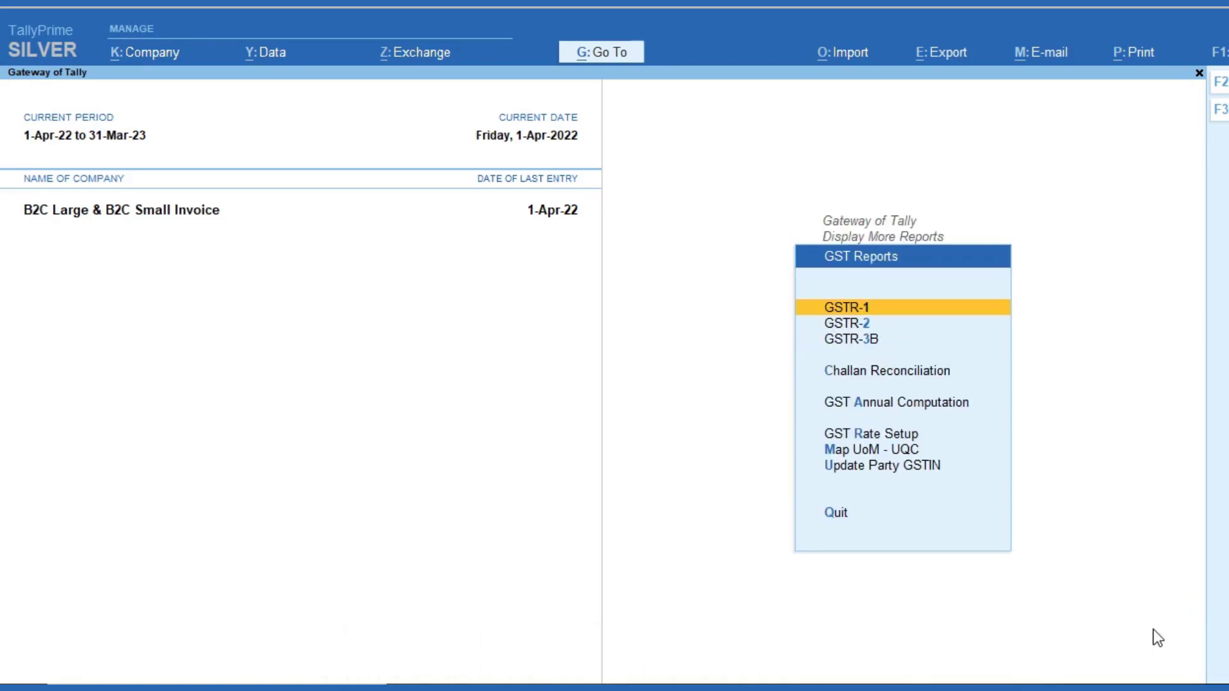
key("Return")
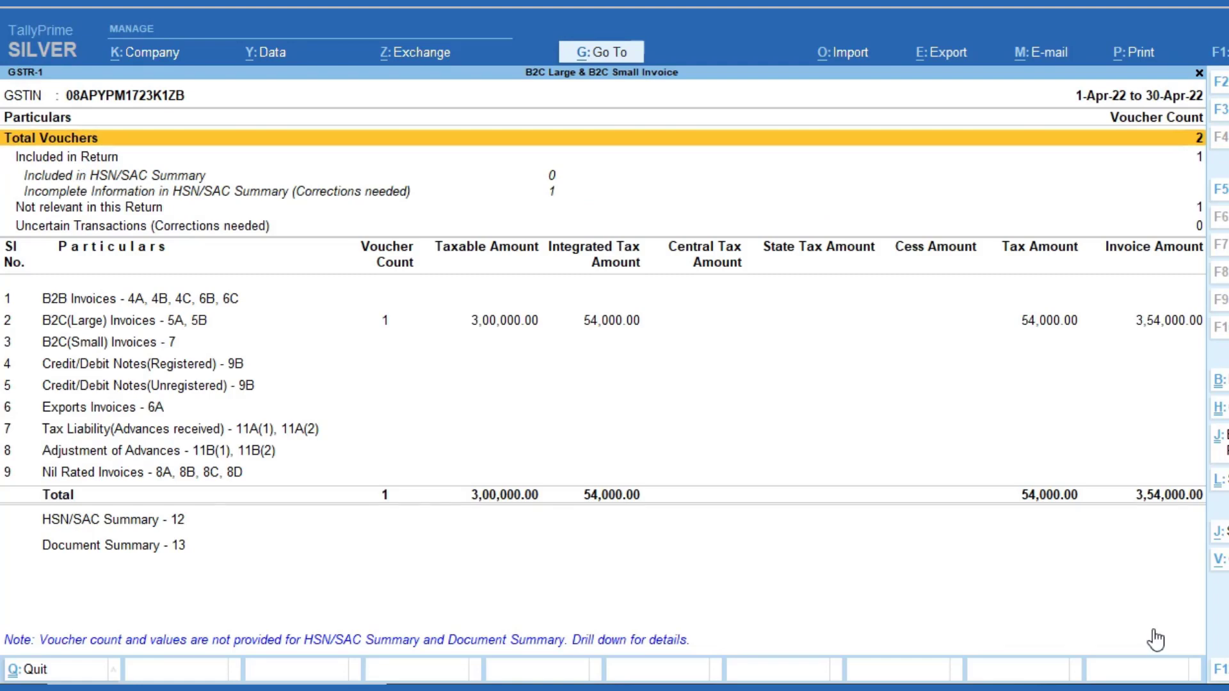
left_click(121, 322)
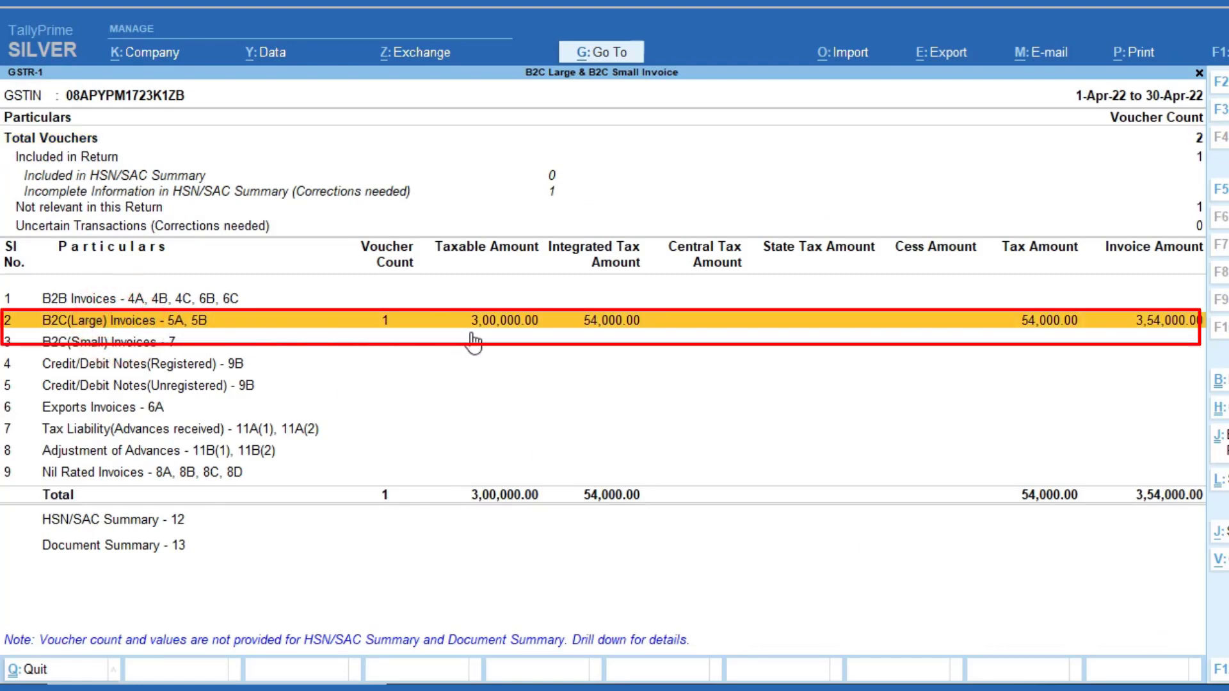
key("Return")
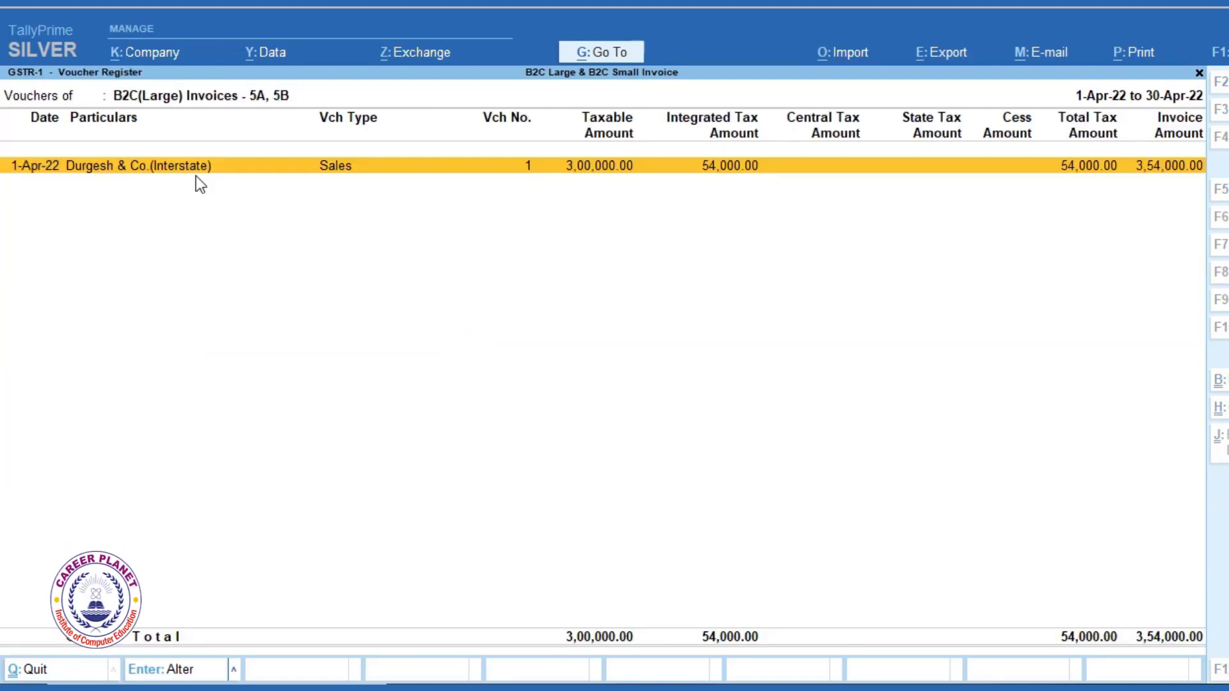
key("Escape")
key("Escape")
key("Escape")
key("Escape")
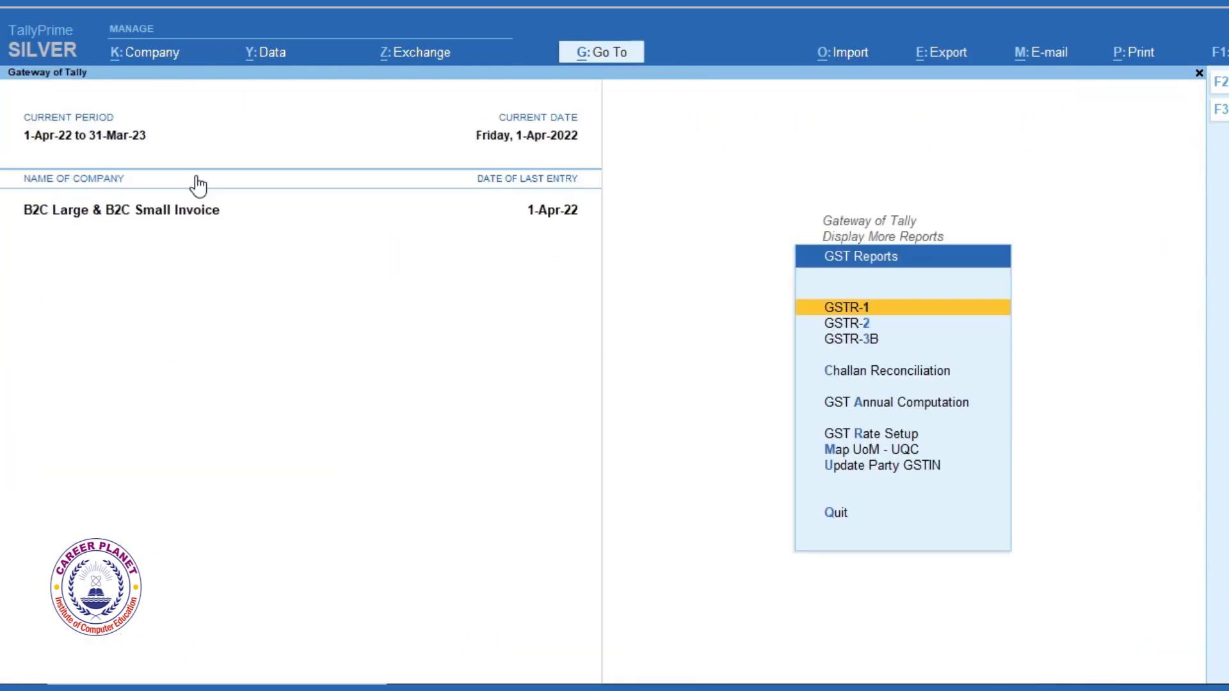
Start a new sales voucher dated 1-Apr-22 with Durgesh & Co.(Interstate) as the party account and Sales as the sales ledger.
key("v")
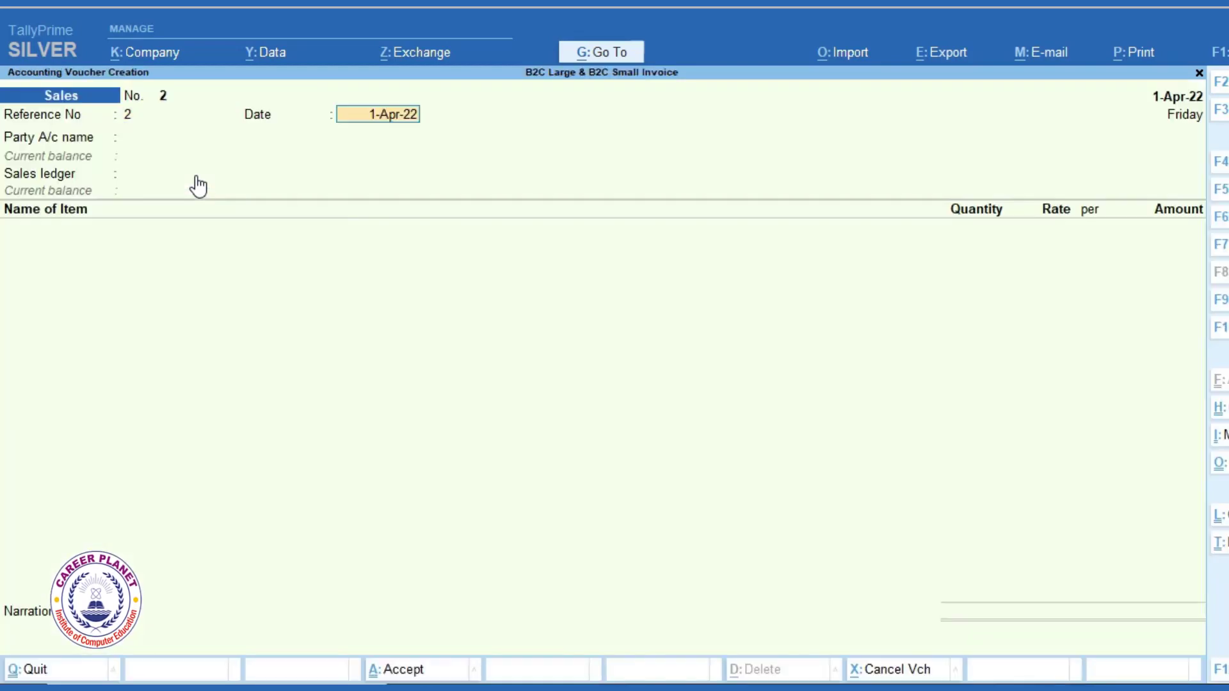
key("Return")
key("Down")
key("Down")
key("Return")
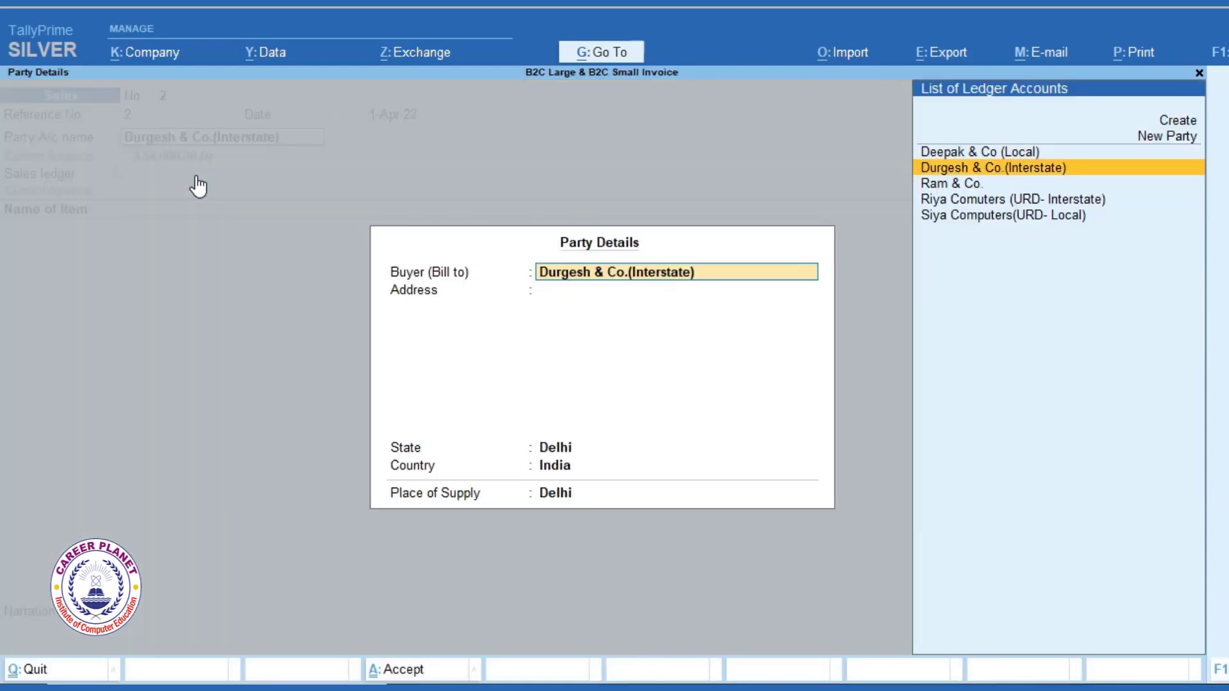
key("ctrl+a")
key("Return")
key("ctrl+a")
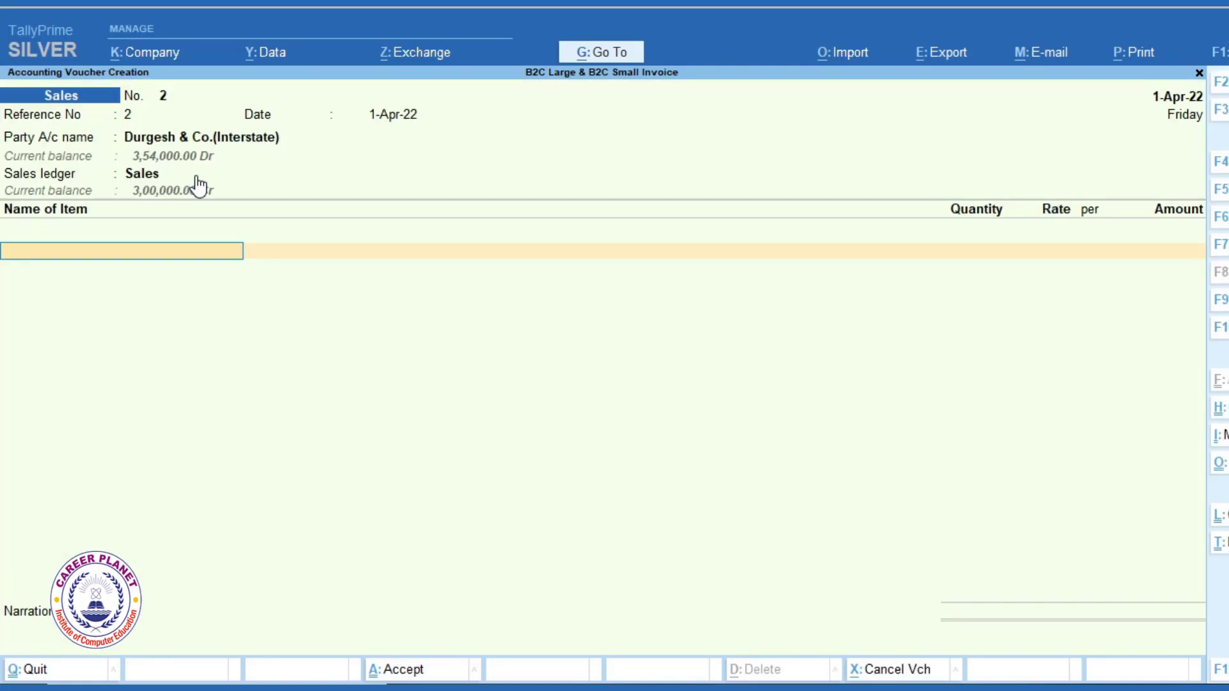
Add the item Lg Monitor with a quantity of 10 nos at a rate of 3,000 each.
type("L")
key("Return")
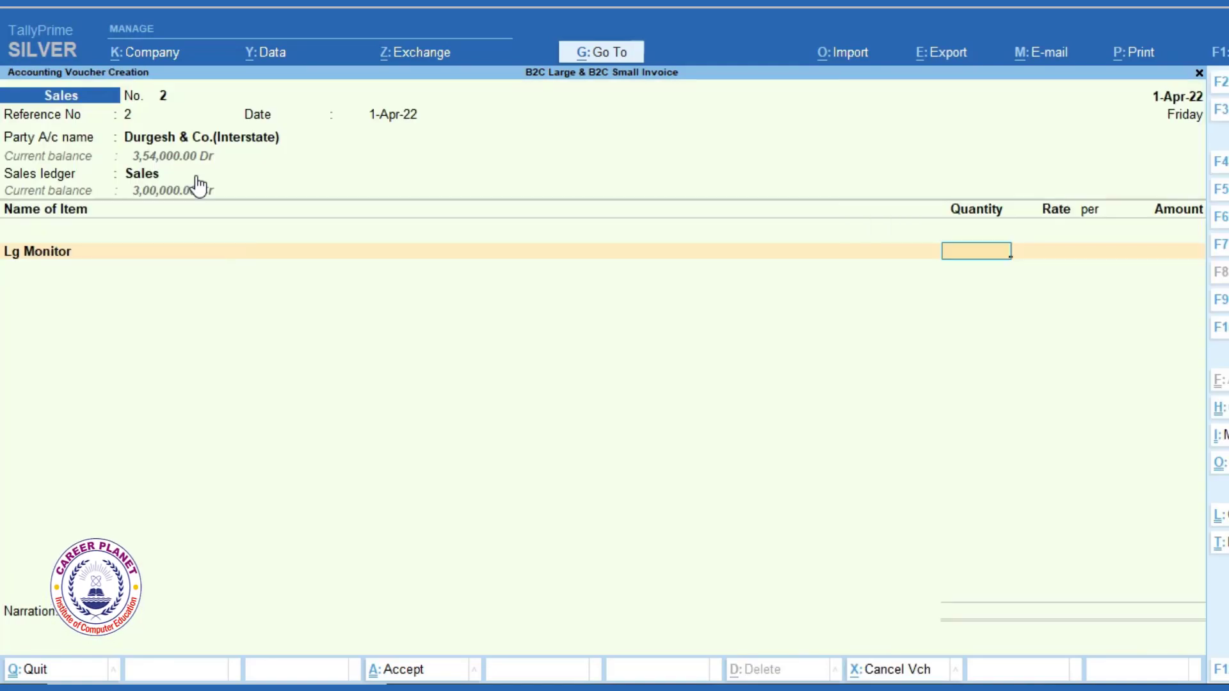
type("10")
key("Return")
key("Return")
key("Return")
key("Return")
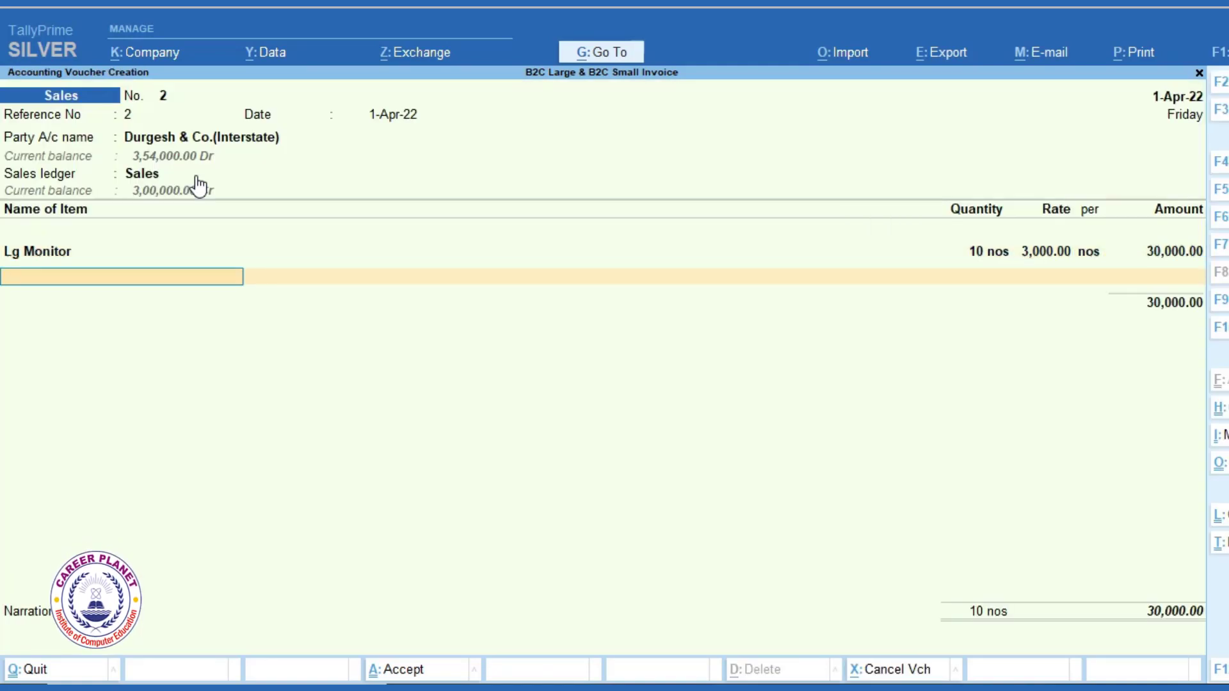
End the item list and add the IGST ledger with its calculated tax, closing the ledger entries.
key("Return")
type("I")
key("Return")
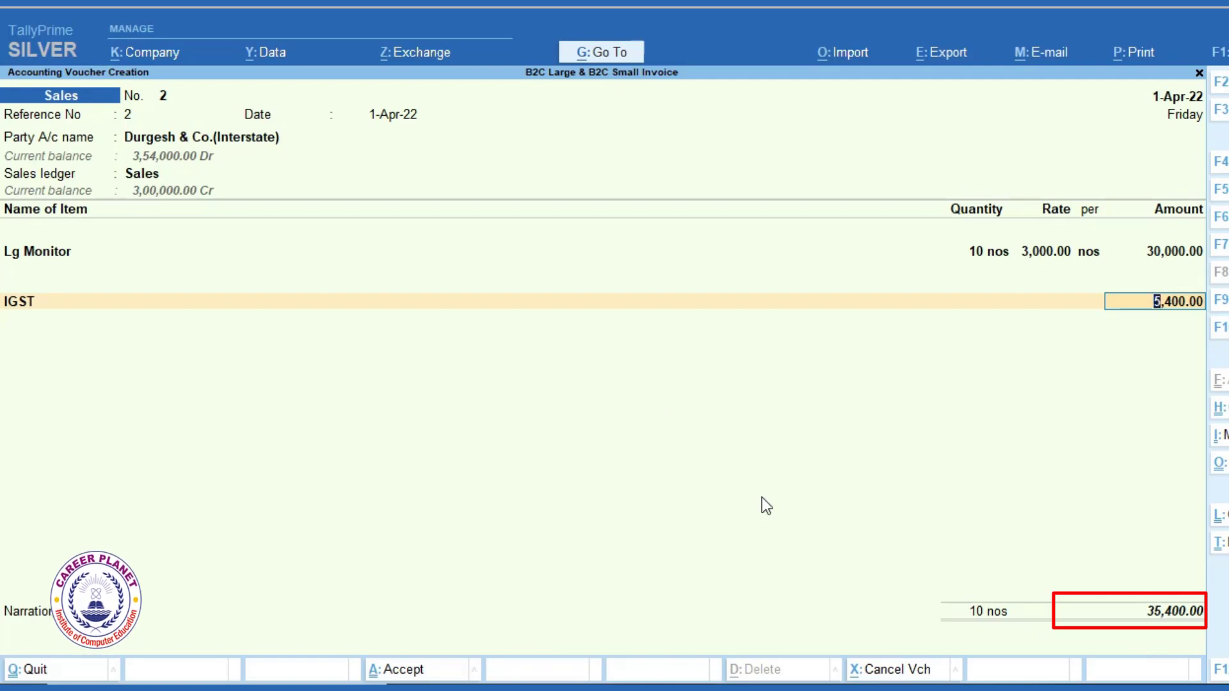
key("Return")
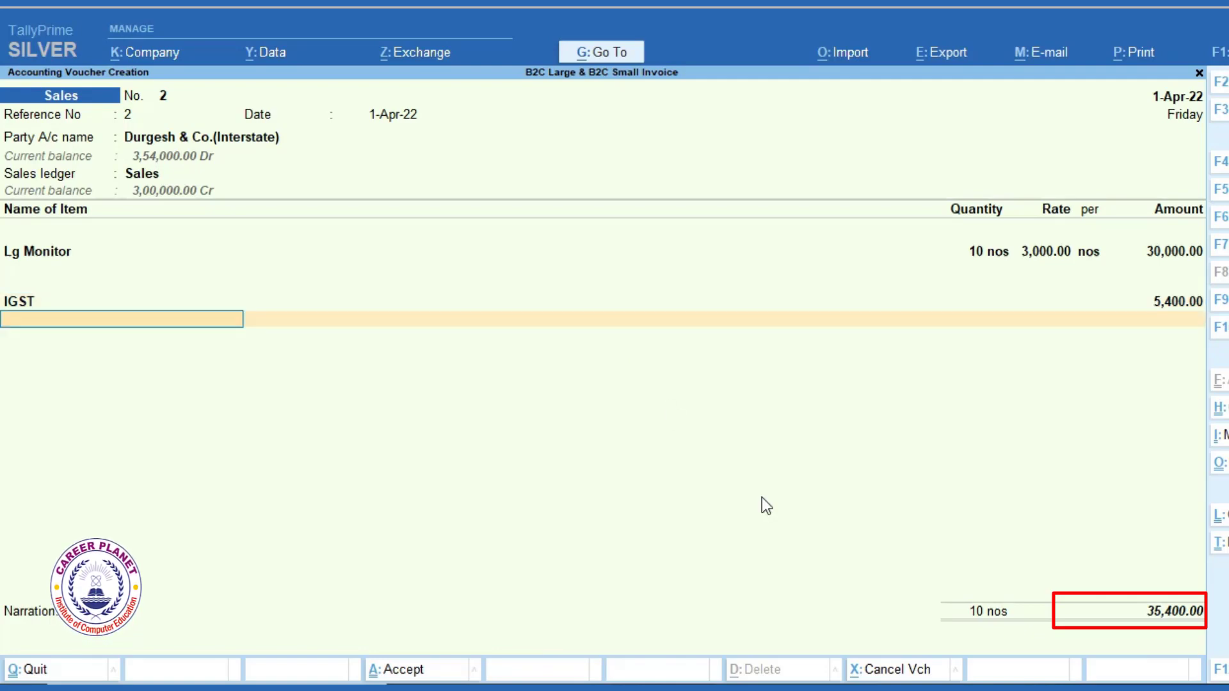
key("Return")
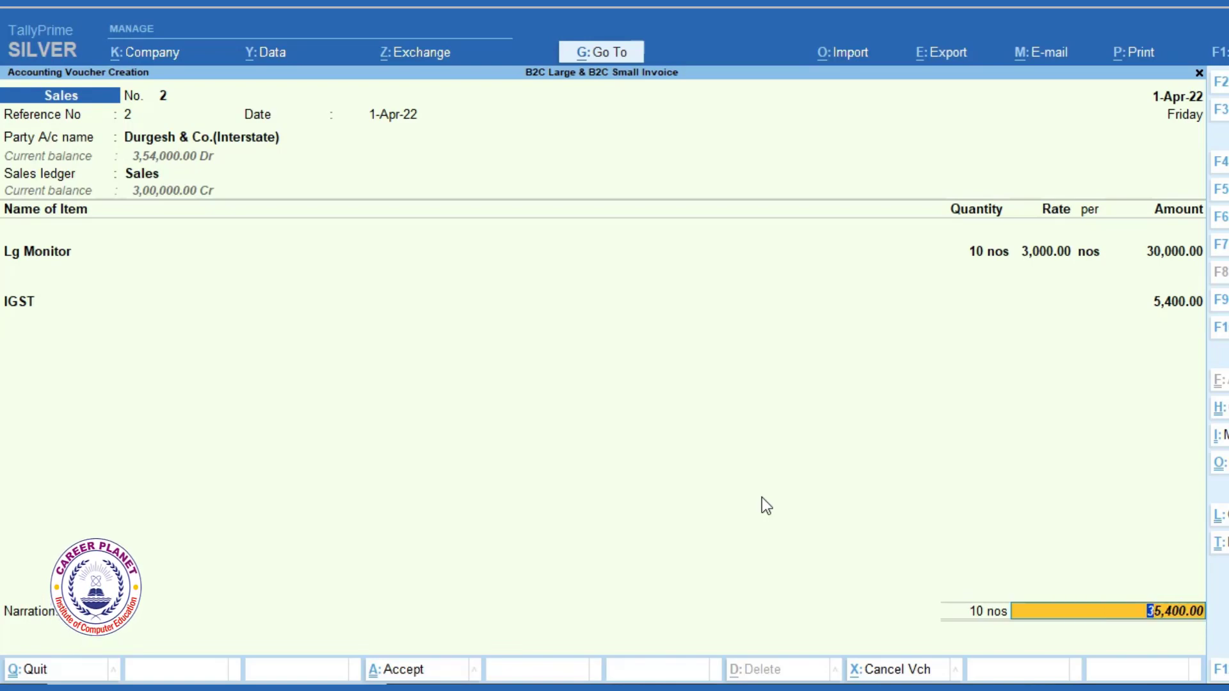
Allocate the whole invoice amount to New Ref 2 without credit days and save the sales voucher with no narration.
key("Return")
key("Return")
key("Return")
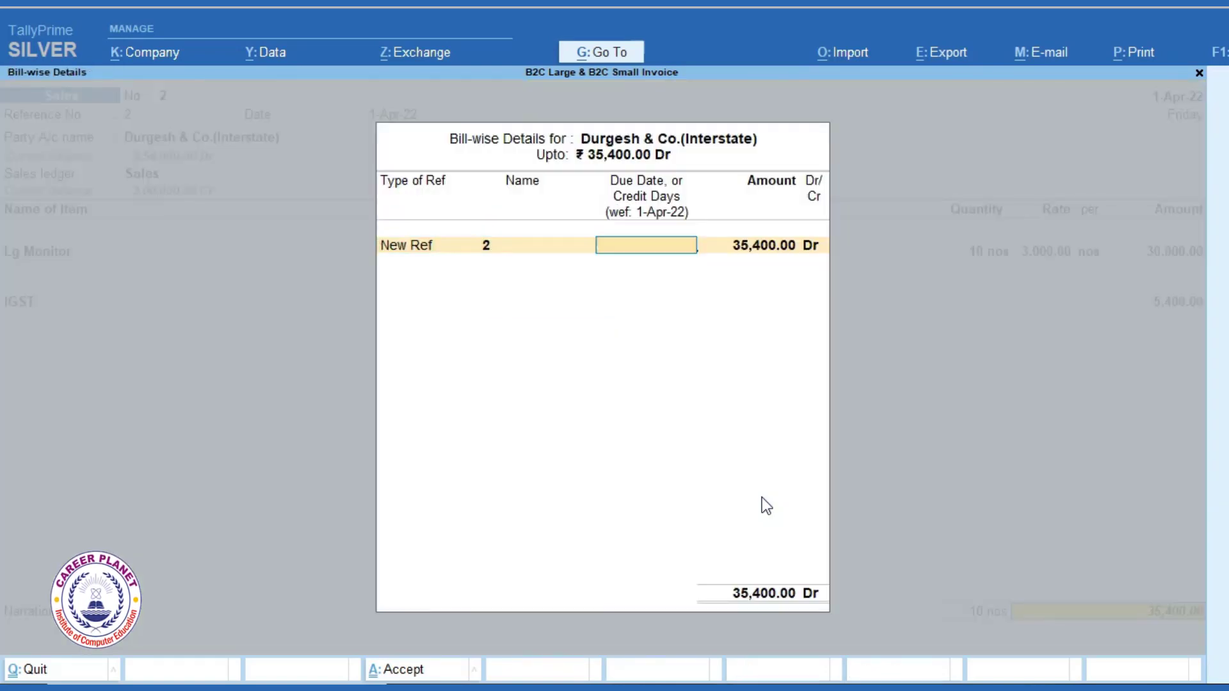
key("Return")
key("Return")
key("Return")
key("Return")
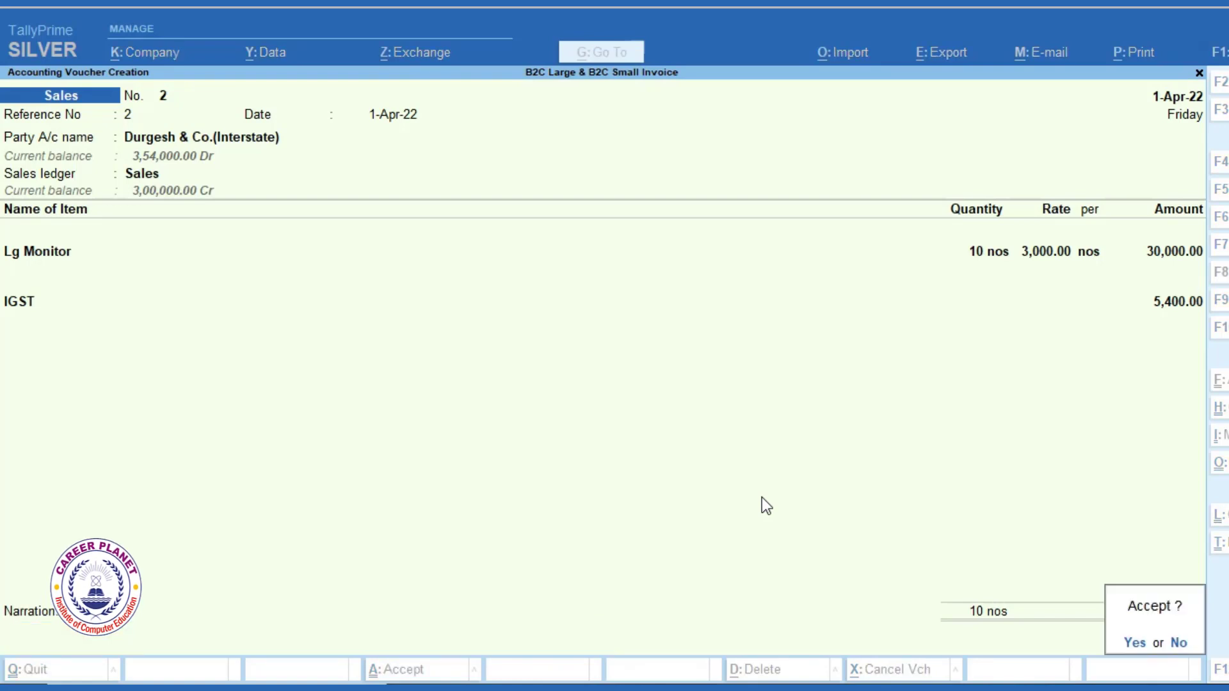
key("Return")
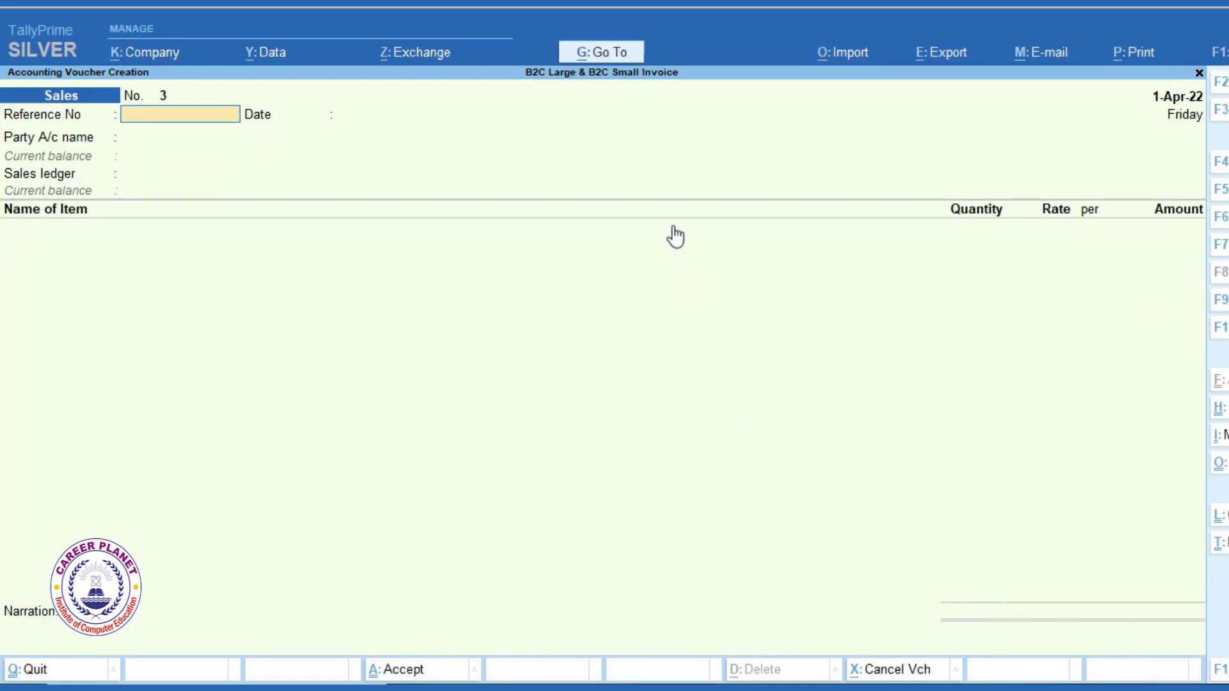
Find and open the GSTR-1 report directly from the voucher entry screen.
left_click(616, 51)
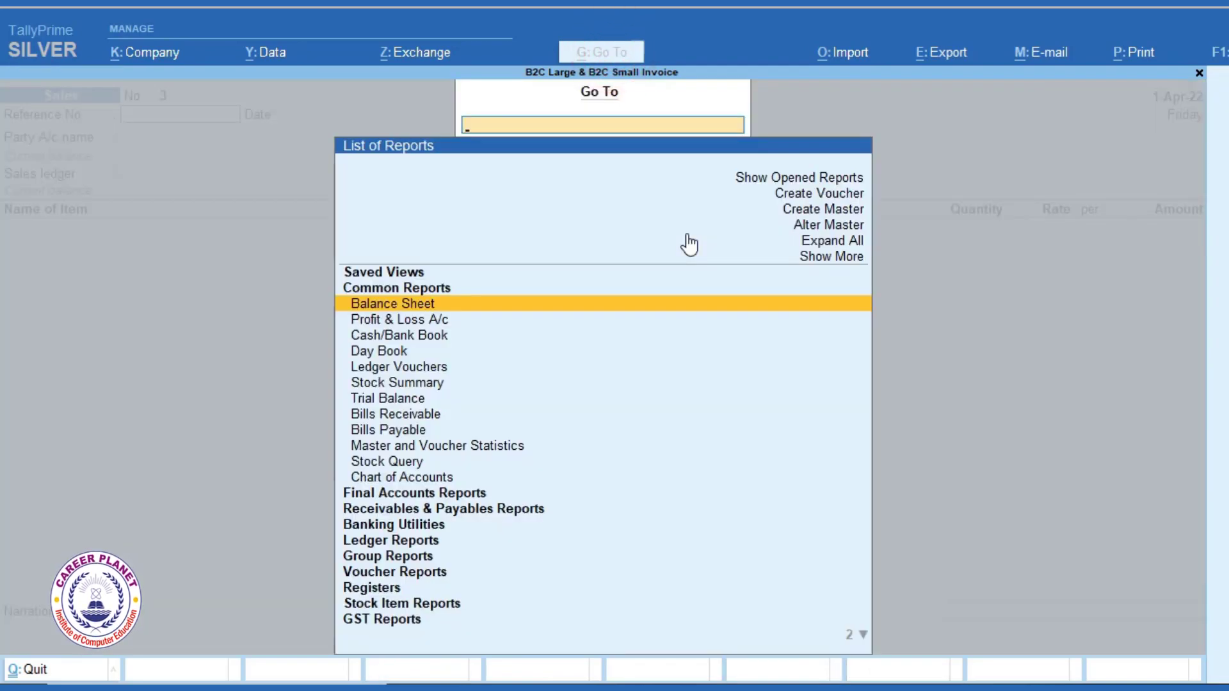
type("GST")
key("Down")
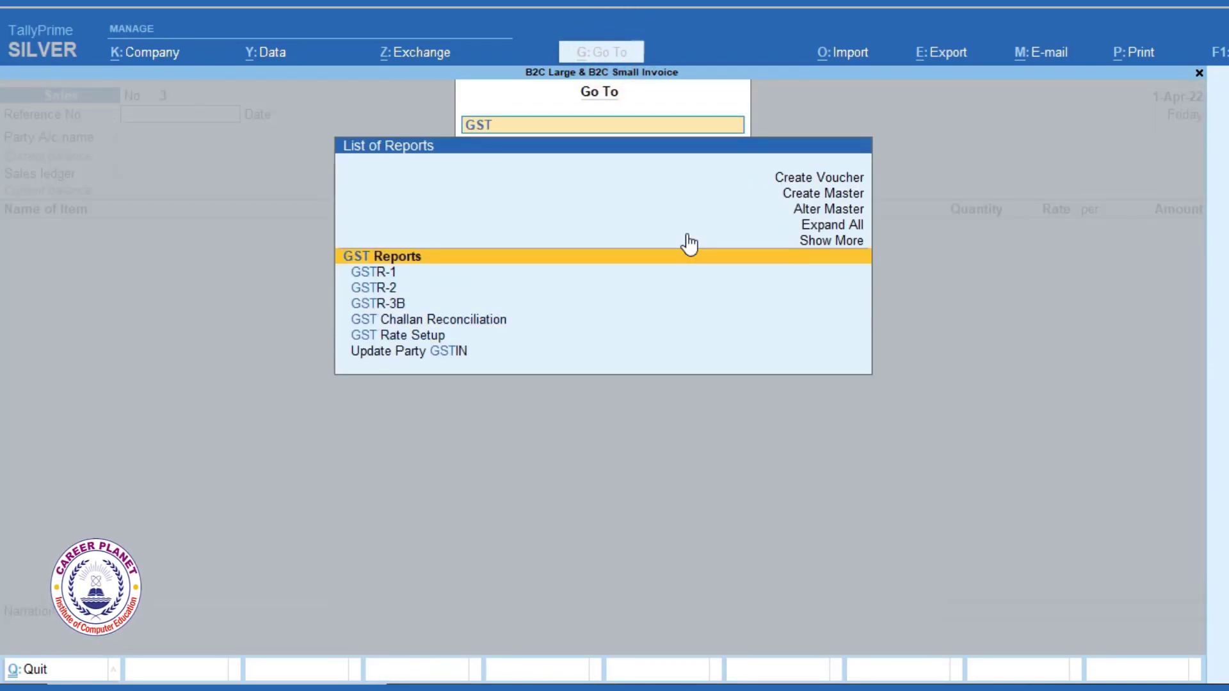
key("Return")
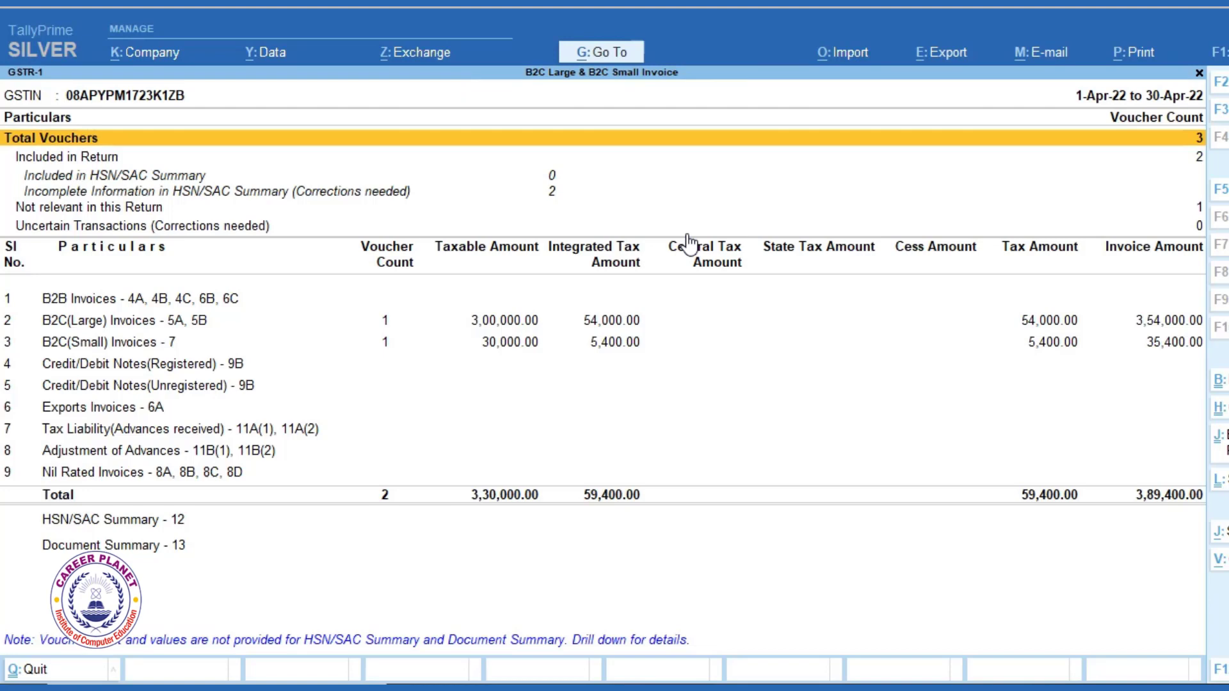
Drill down from B2C(Small) Invoices - 7 through Delhi to its vouchers, and leave the report for the Gateway of Tally.
left_click(107, 347)
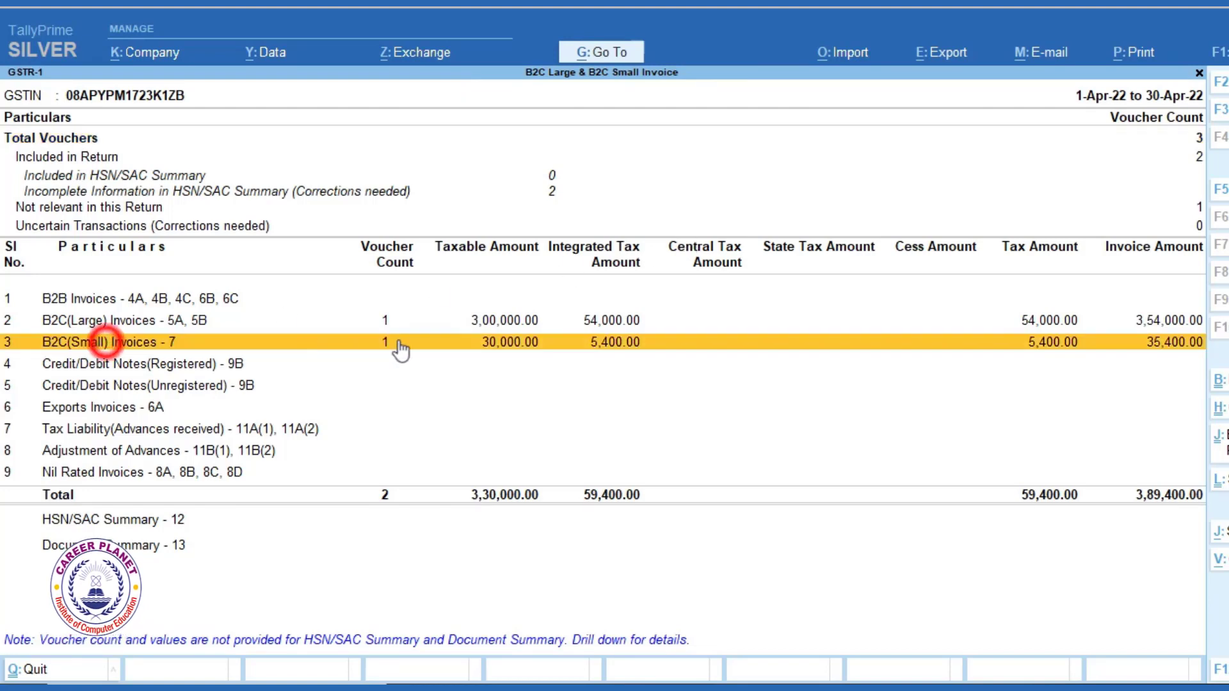
left_click(499, 342)
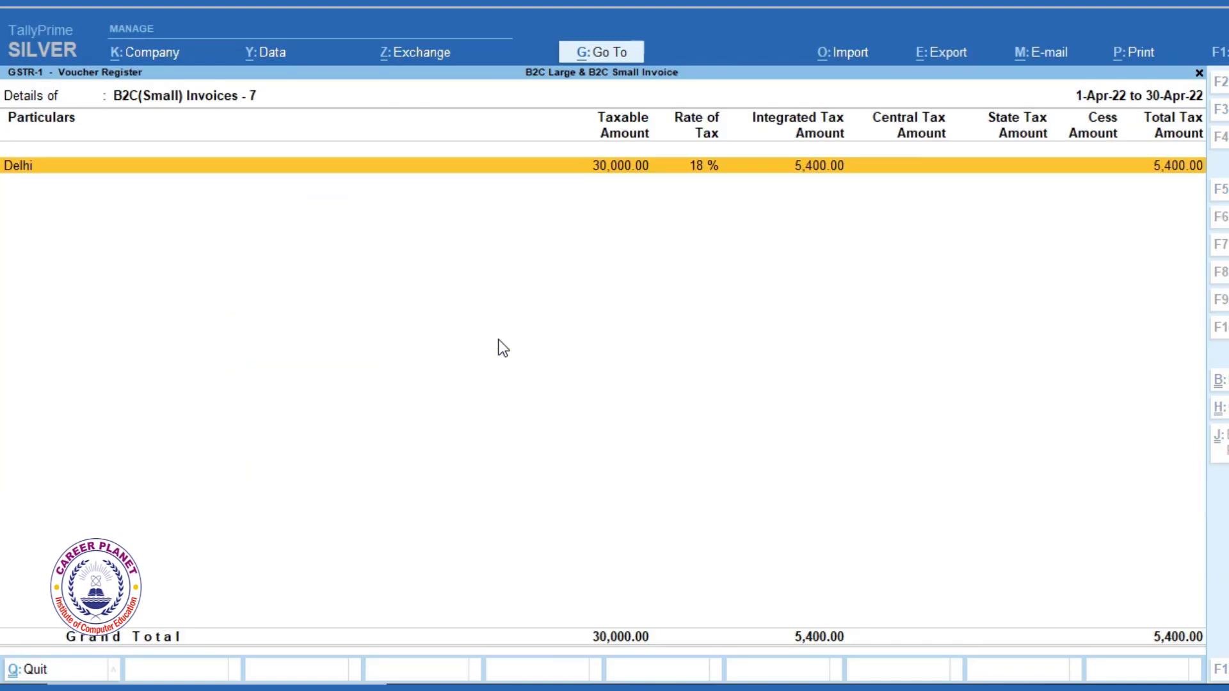
key("Return")
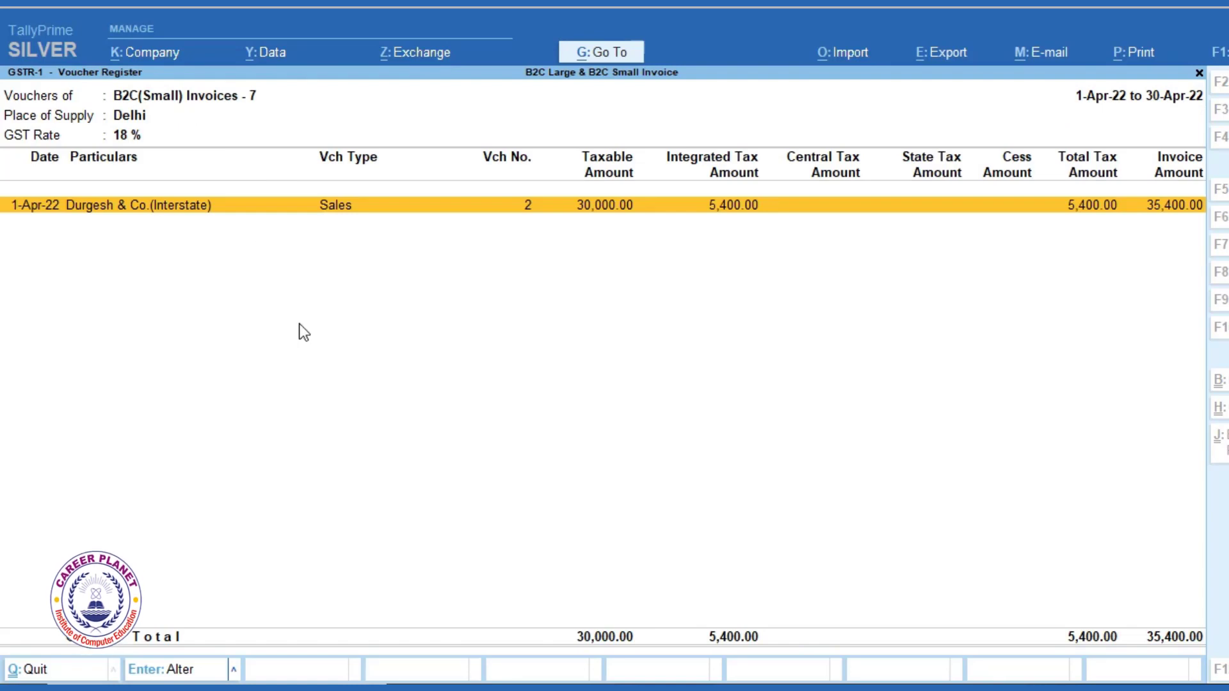
key("Escape")
key("Escape")
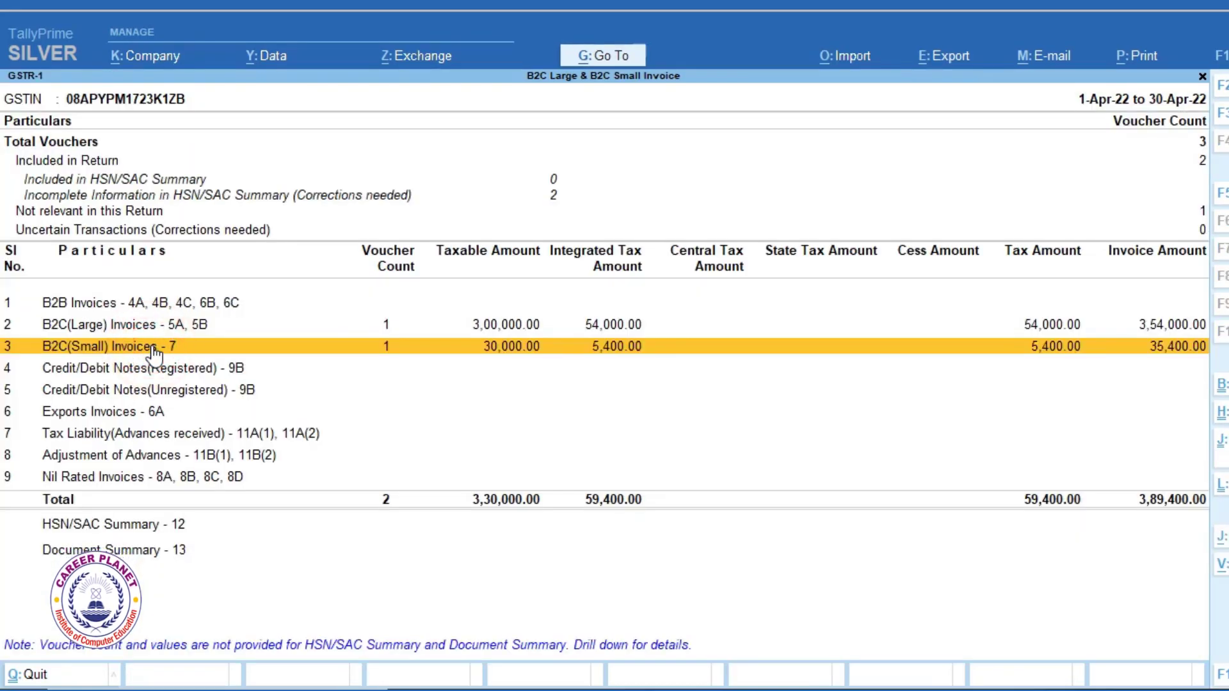
key("Escape")
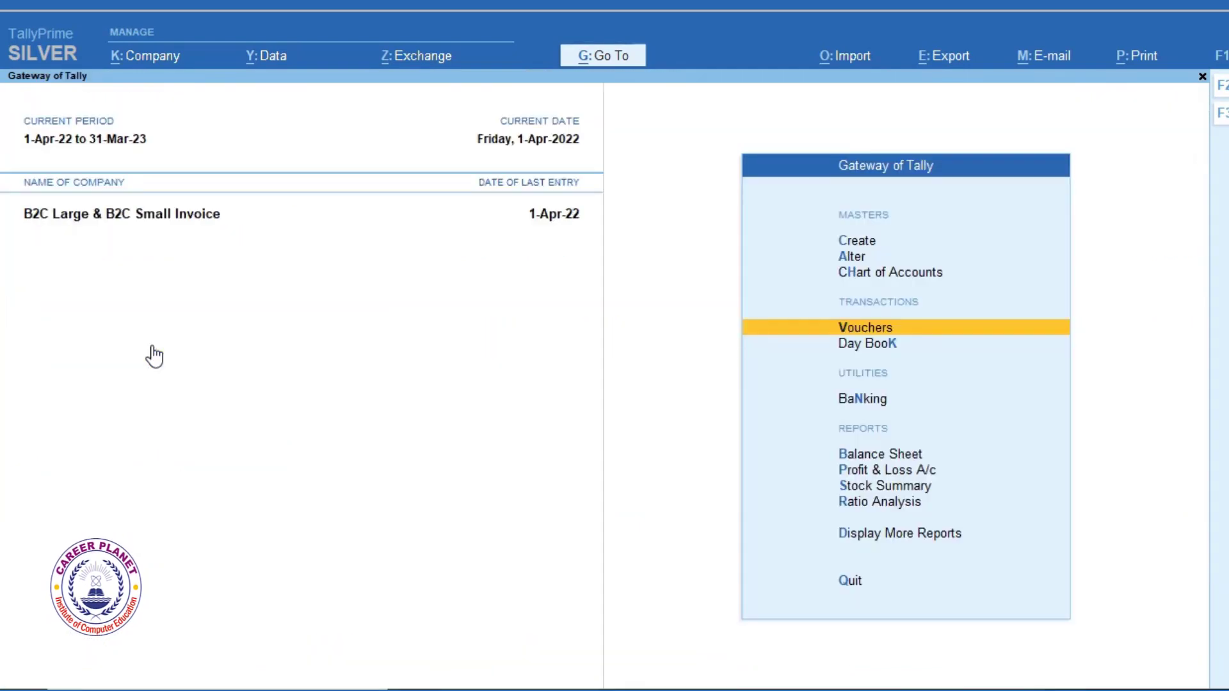
Start another sales voucher dated 1-Apr-22 with Deepak & Co (Local) as the party account and Sales as the sales ledger.
key("Return")
key("Return")
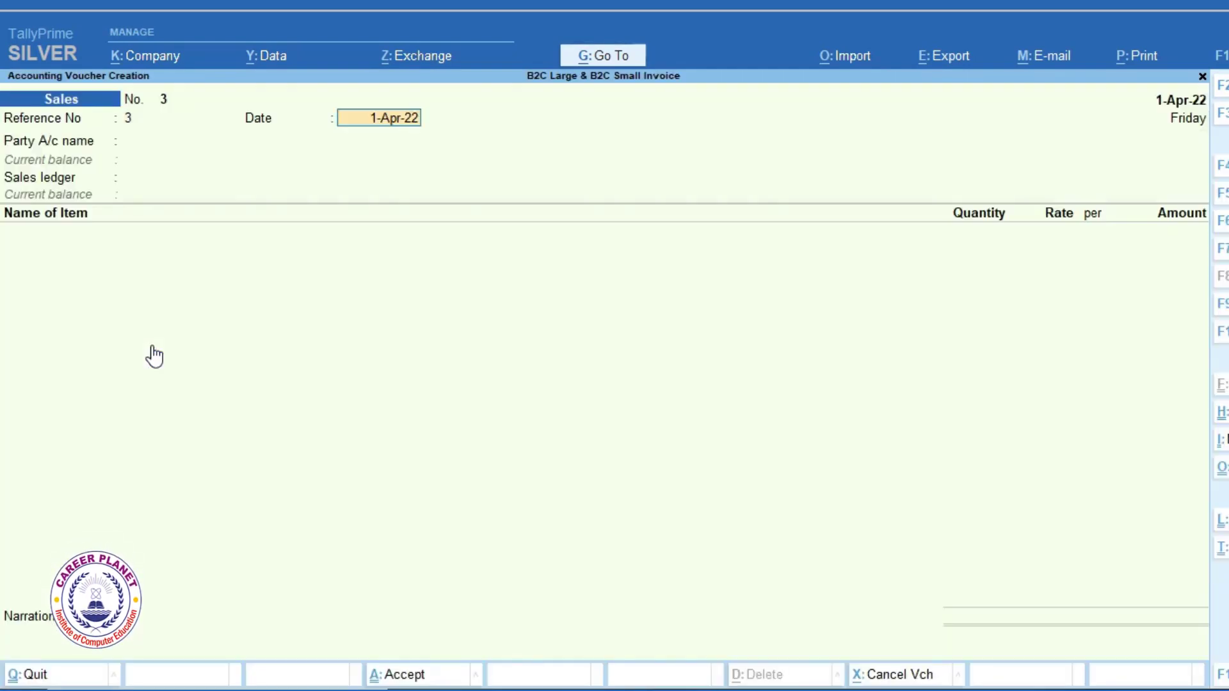
key("Return")
key("Down")
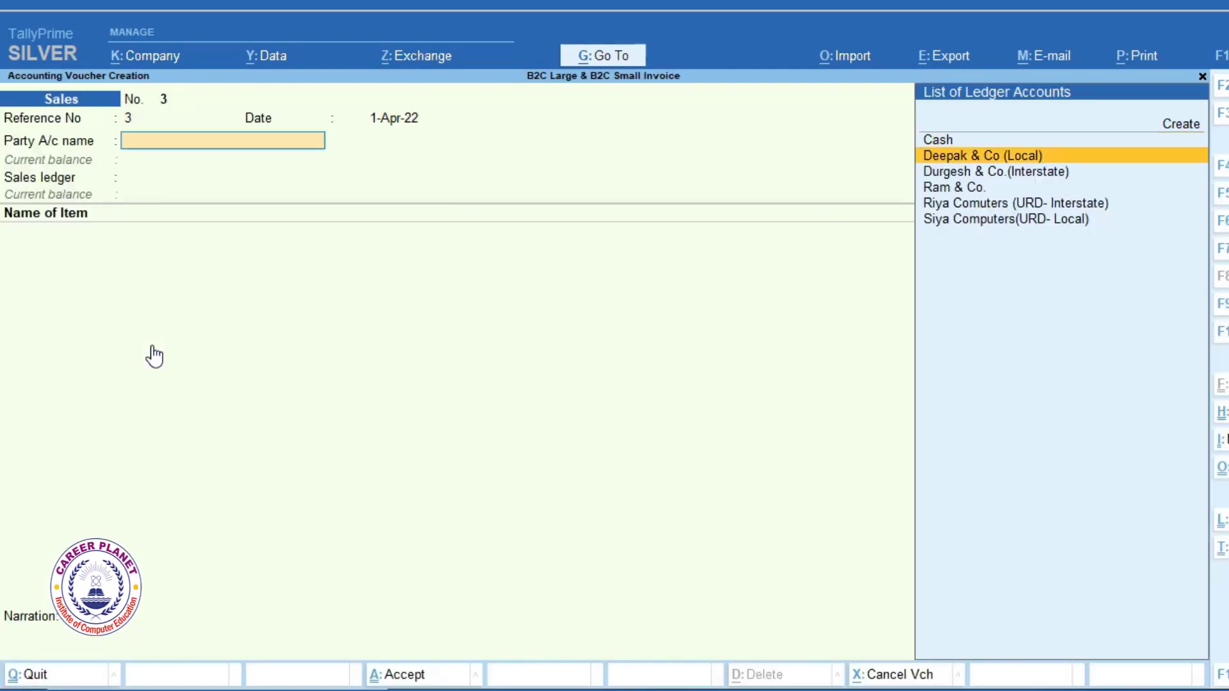
key("Return")
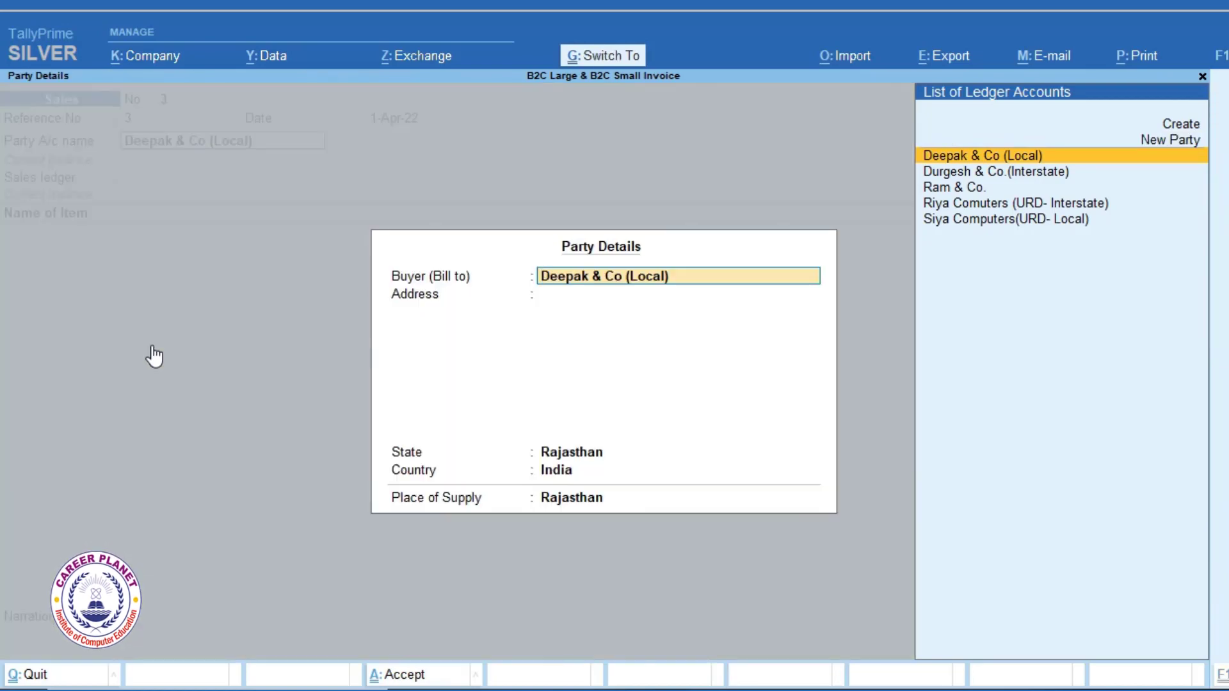
key("ctrl+a")
key("Return")
key("Return")
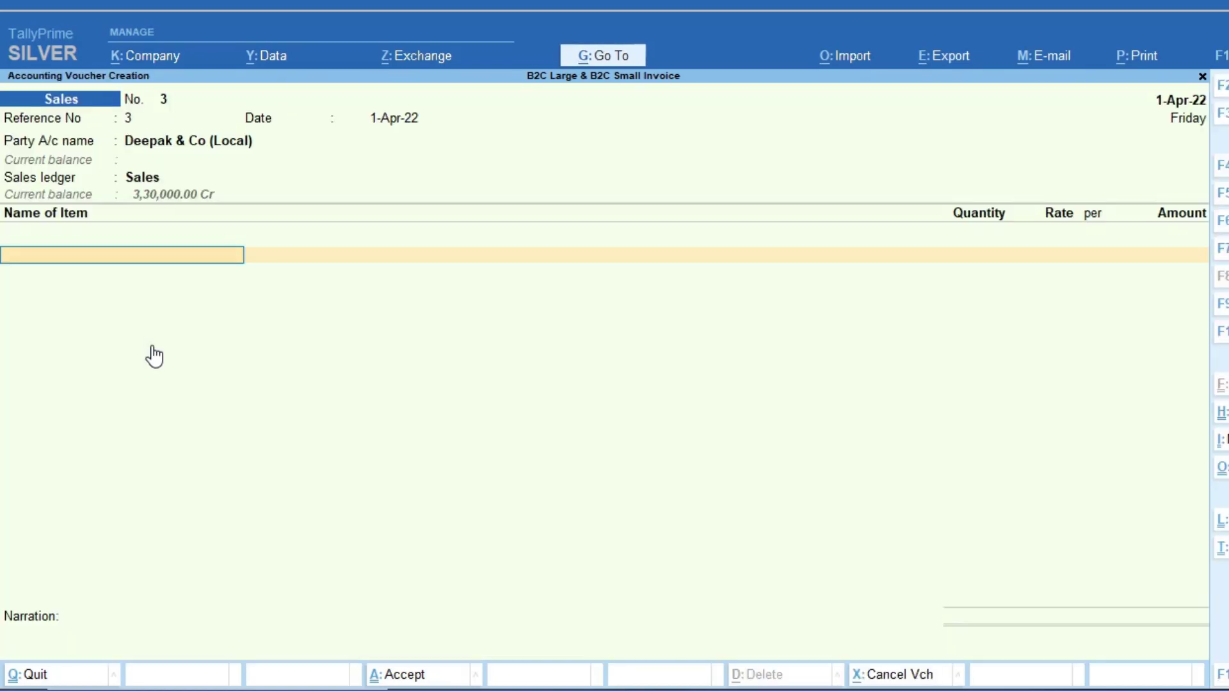
Enter Lg Monitor as the local invoice's item, with a quantity of 100 nos at 3,000 each.
type("L")
key("Return")
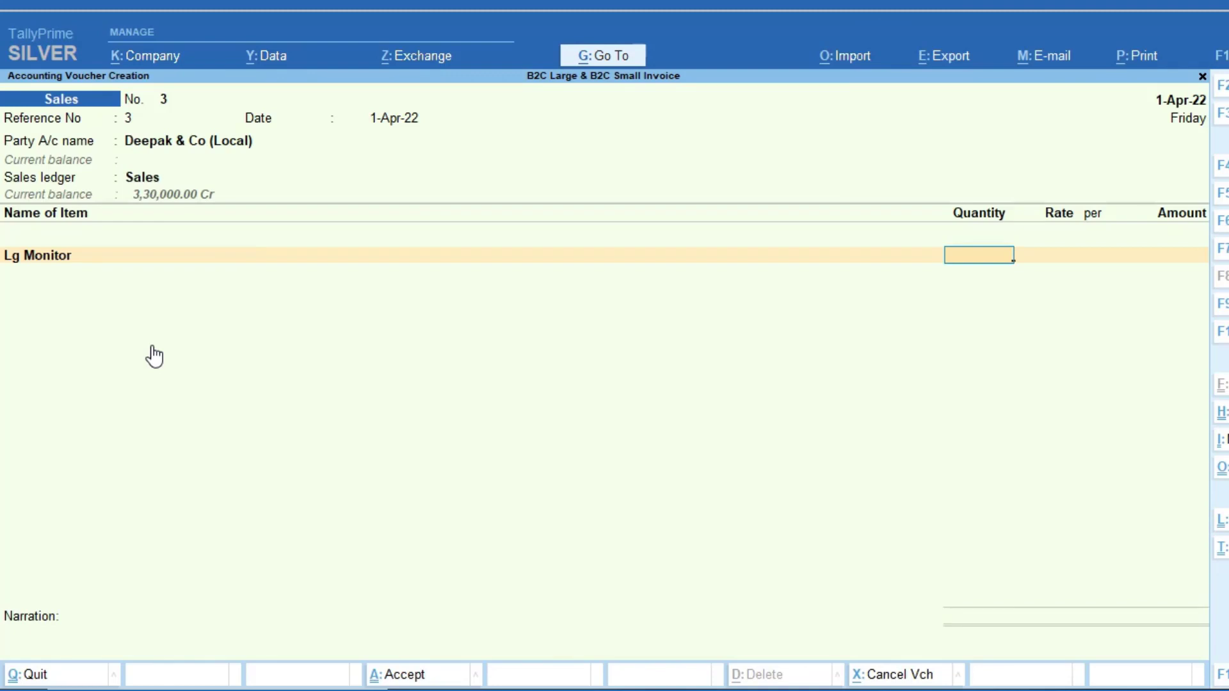
type("100")
key("Return")
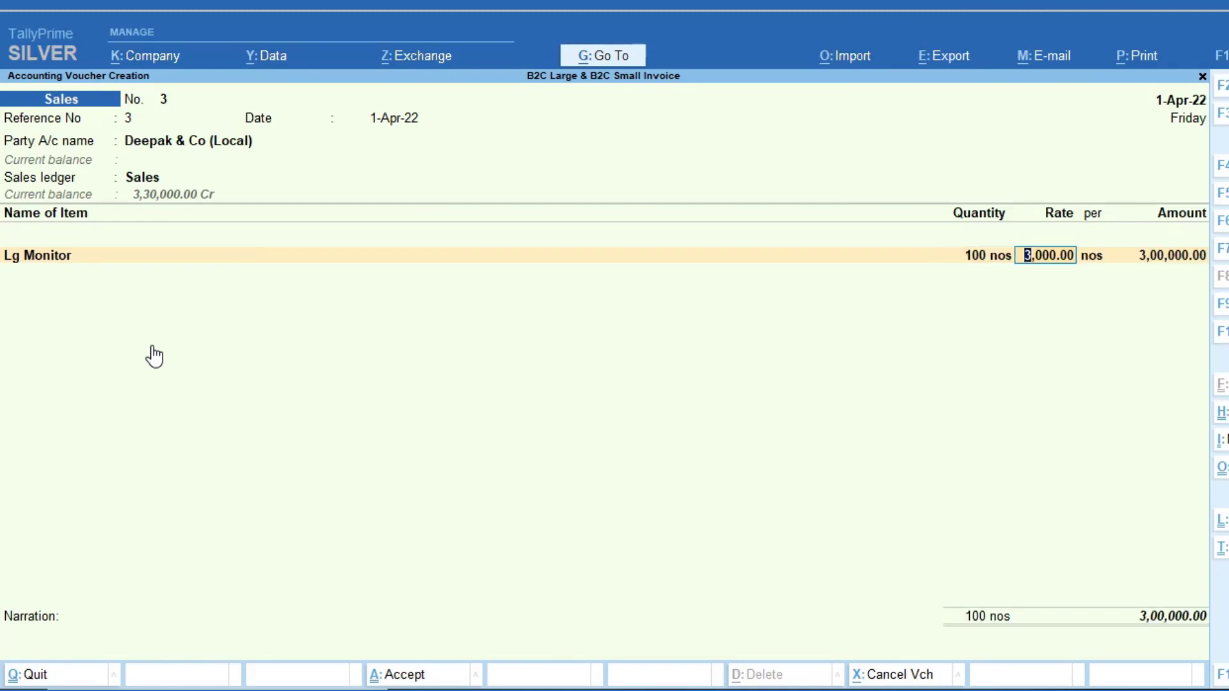
key("Return")
Add the CGST and SGST ledgers with their calculated tax amounts and save the local sales voucher.
key("Return")
type("C")
key("Return")
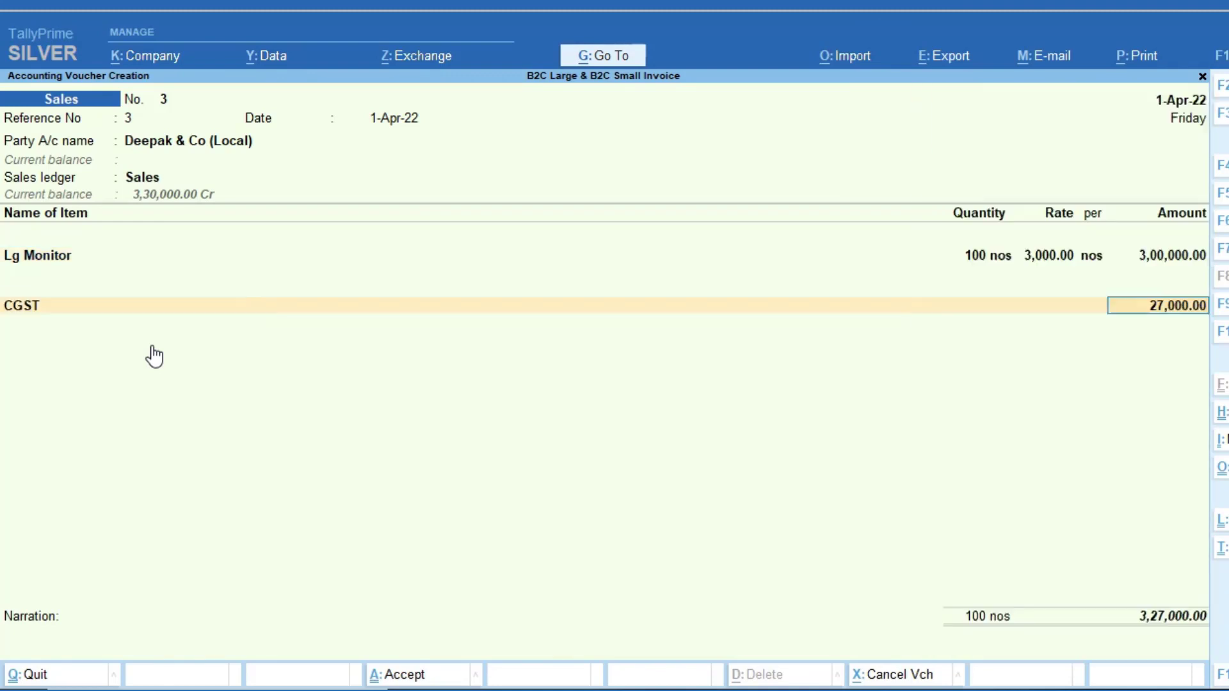
key("Return")
type("S")
key("Return")
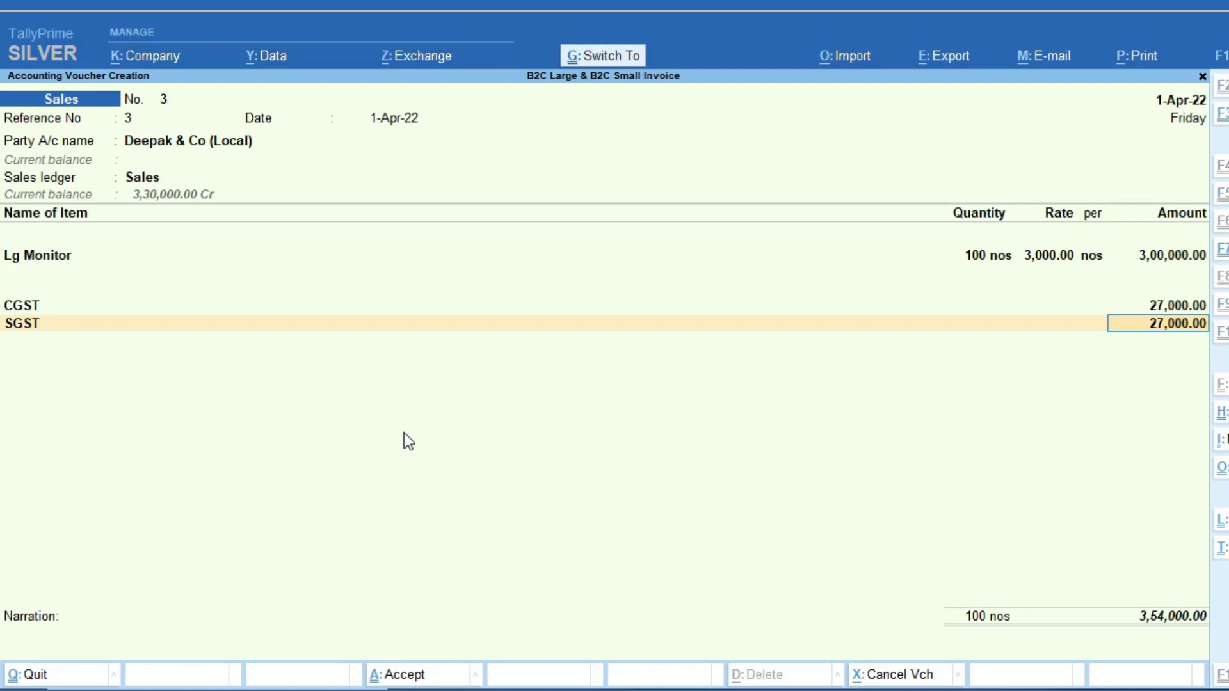
key("ctrl+a")
Switch to the GSTR-1 report and select the B2C(Small) Invoices - 7 row to examine its figures.
key("ctrl+g")
type("GS")
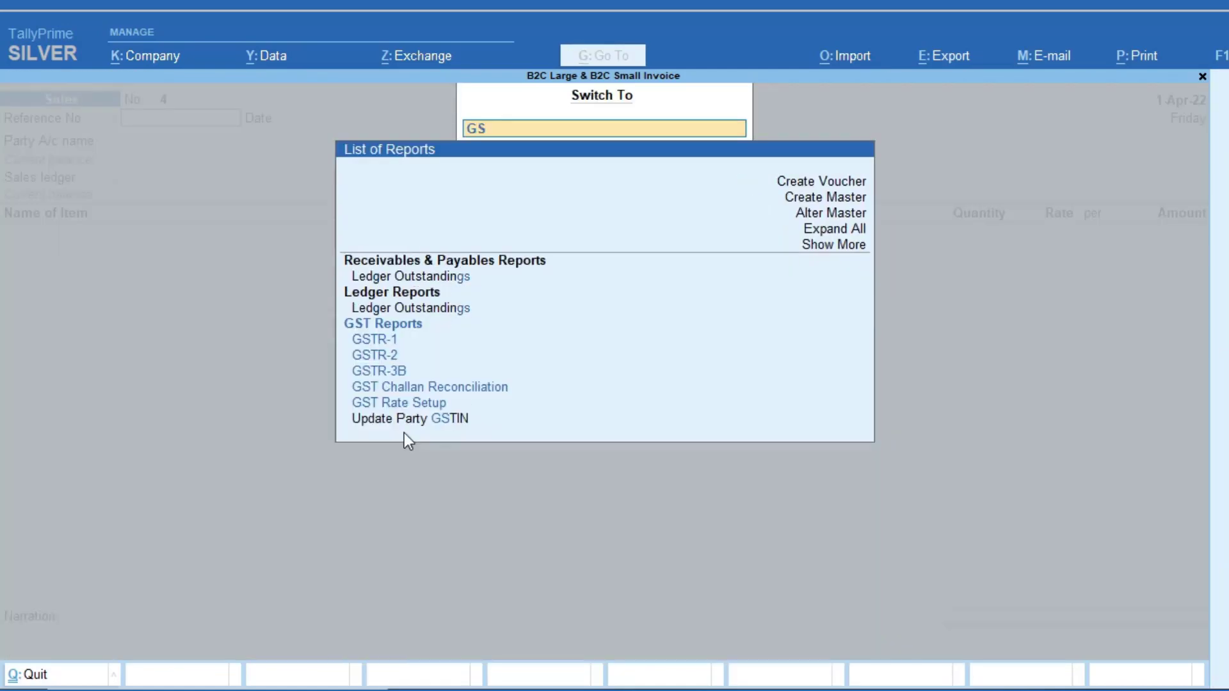
key("Down")
key("Return")
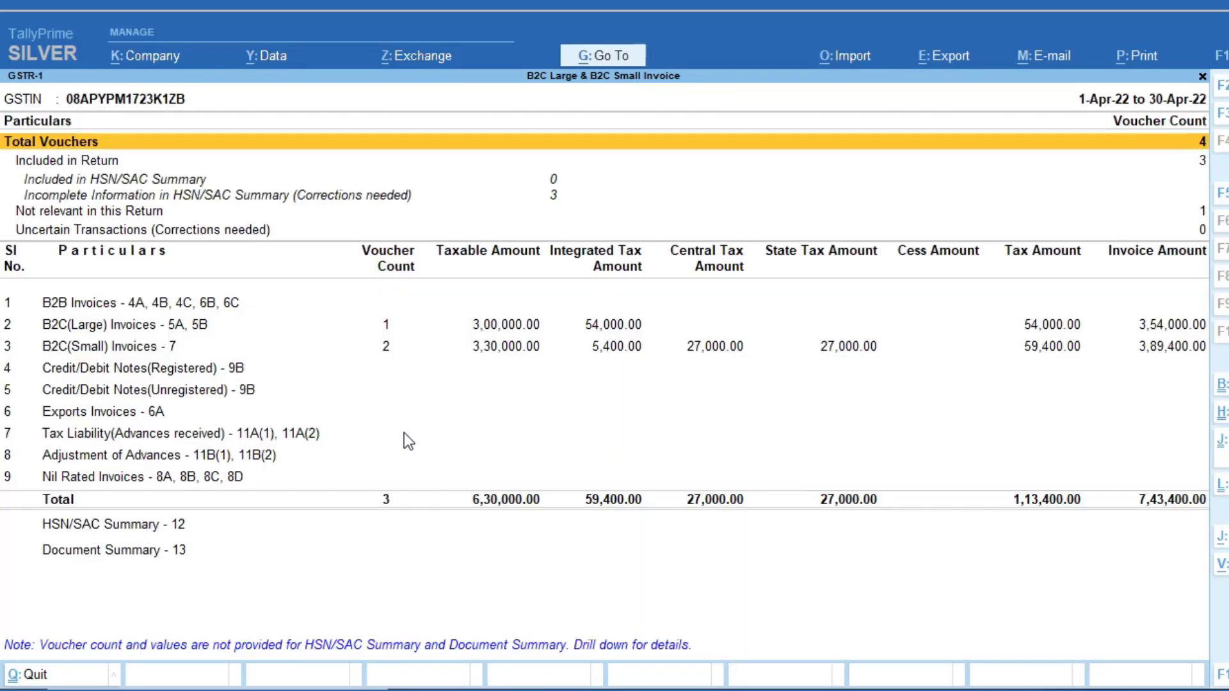
left_click(152, 357)
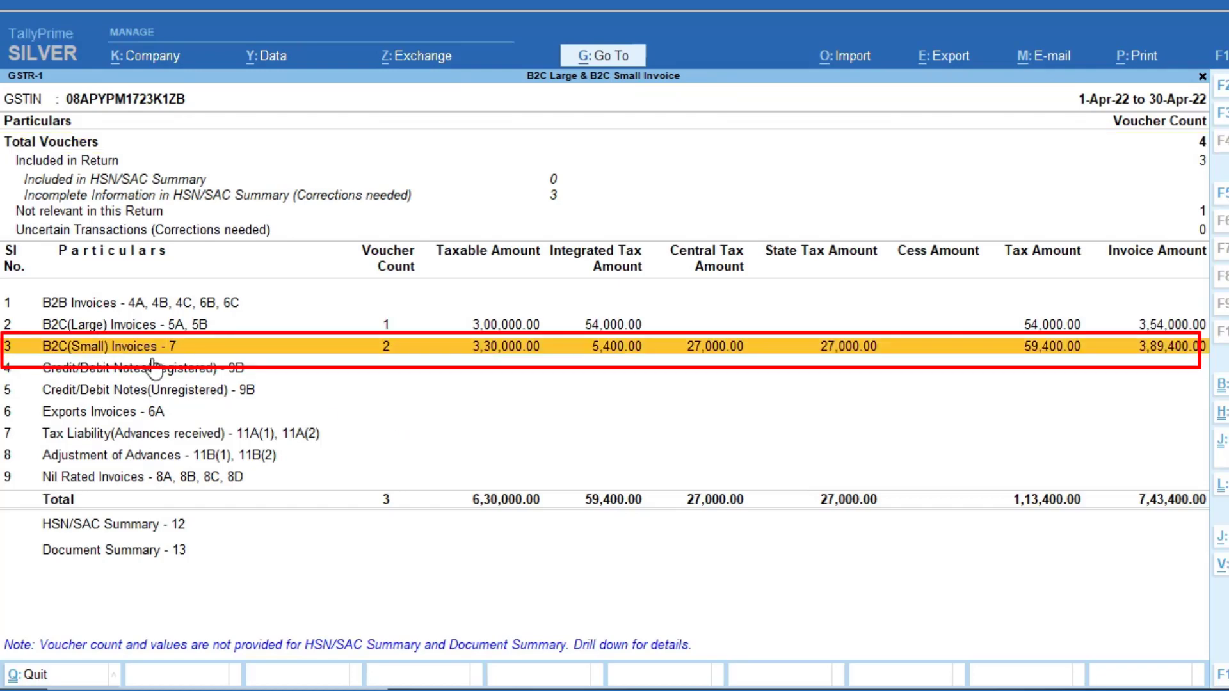
Examine the Rajasthan vouchers under B2C(Small) Invoices - 7 and return to the Gateway of Tally.
left_click(474, 347)
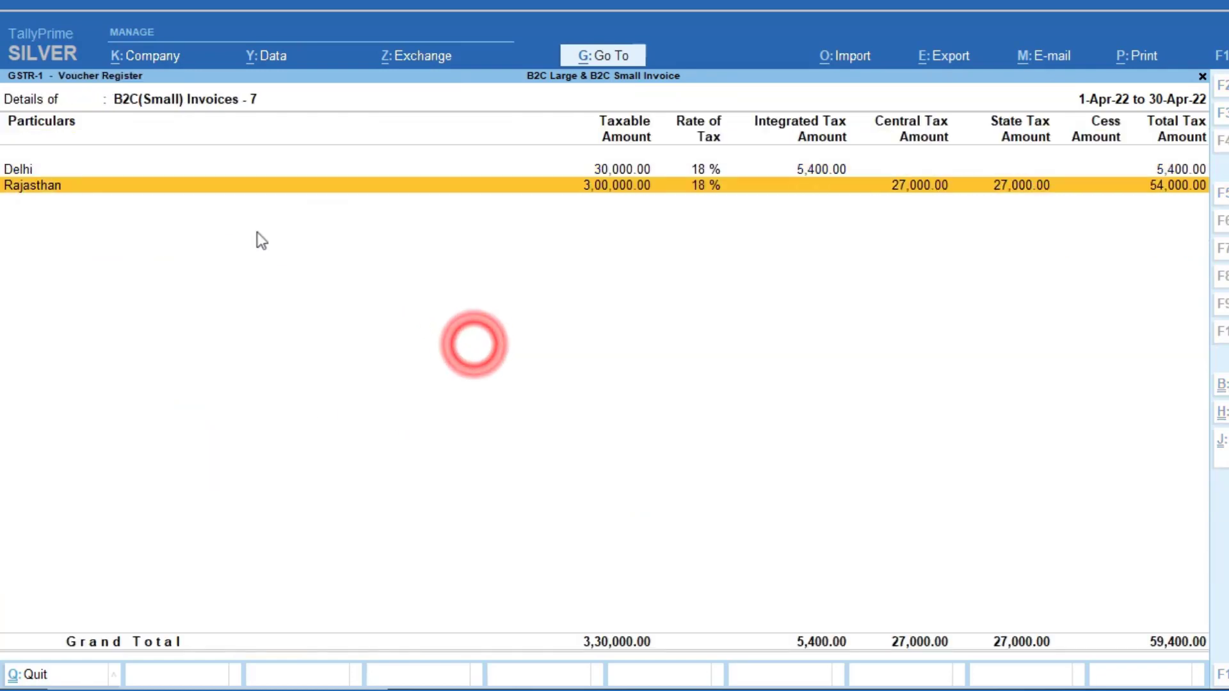
key("Return")
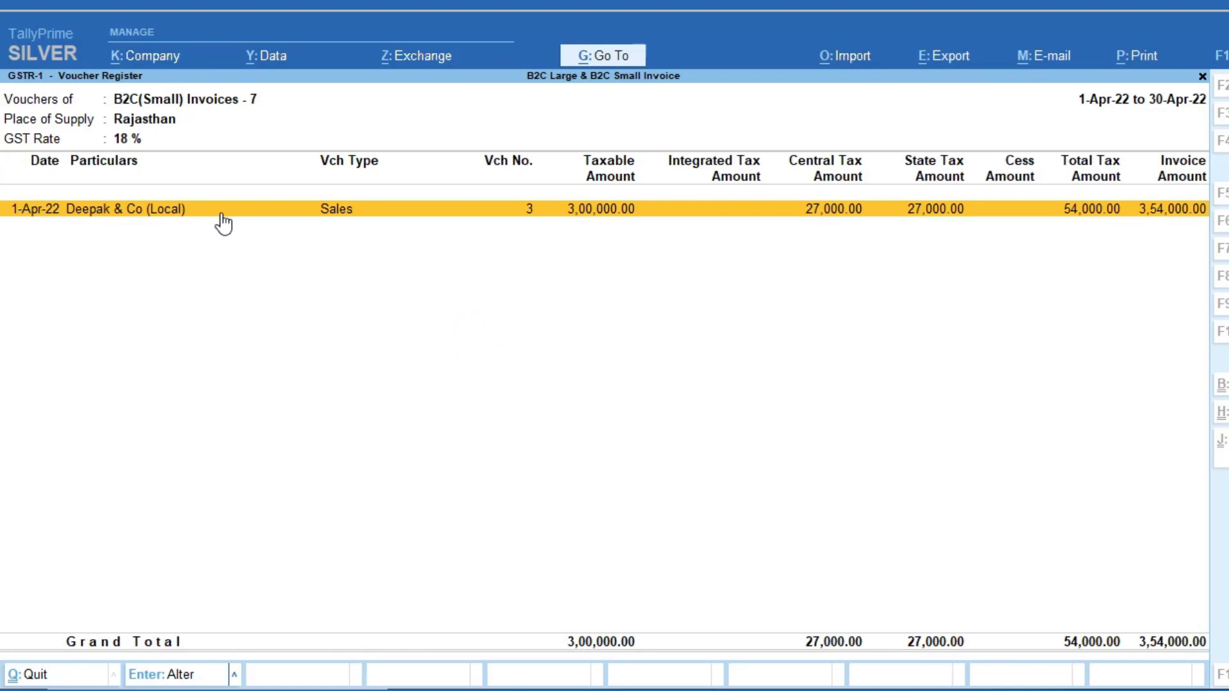
key("Escape")
key("Escape")
key("Escape")
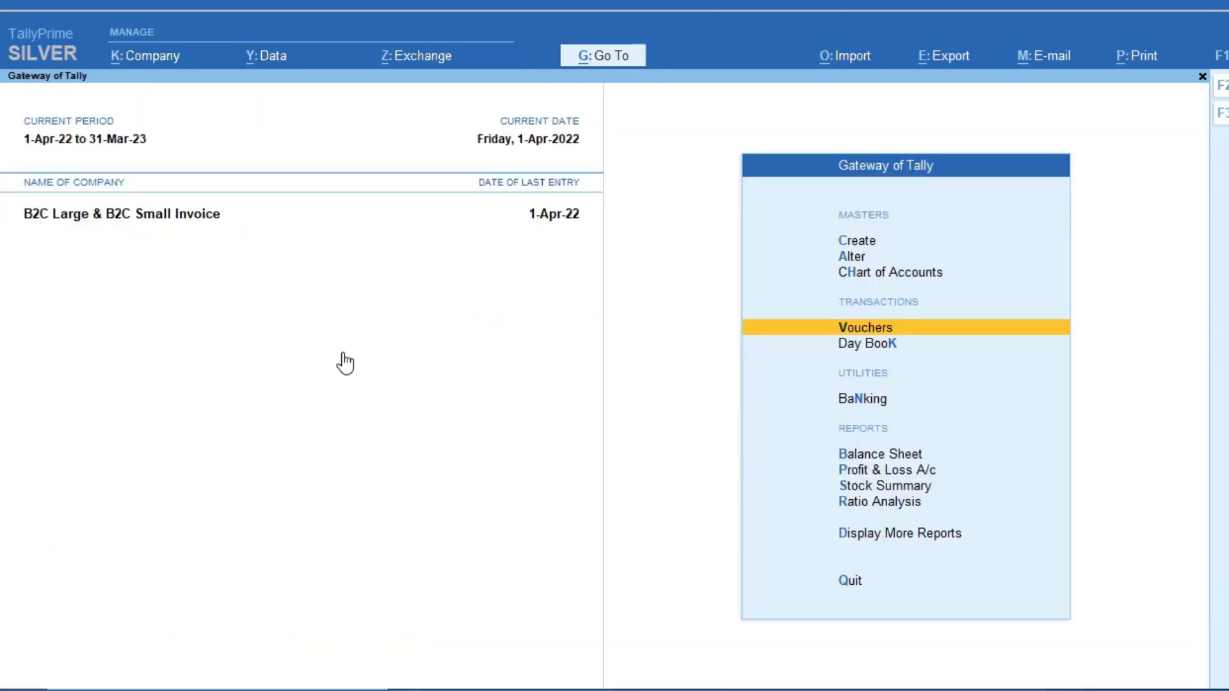
Start a sales voucher with reference number 4, Deepak & Co (Local) as the party account and Sales as the sales ledger.
key("Return")
type("4")
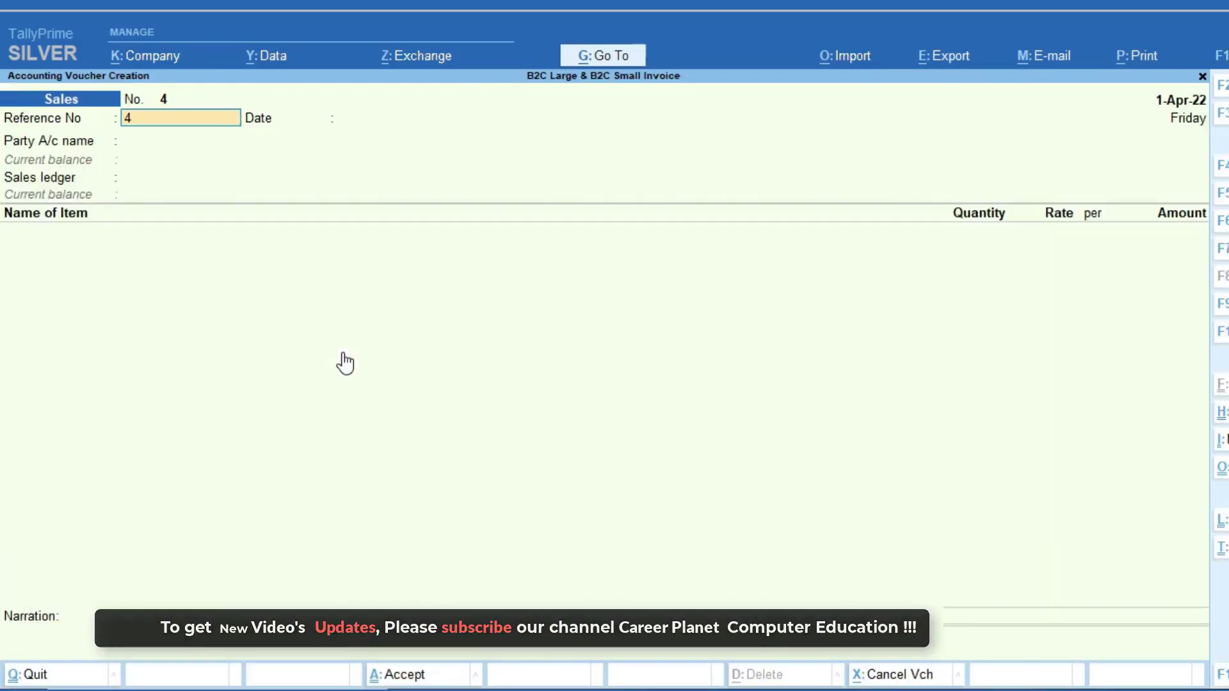
key("Return")
key("Down")
key("Return")
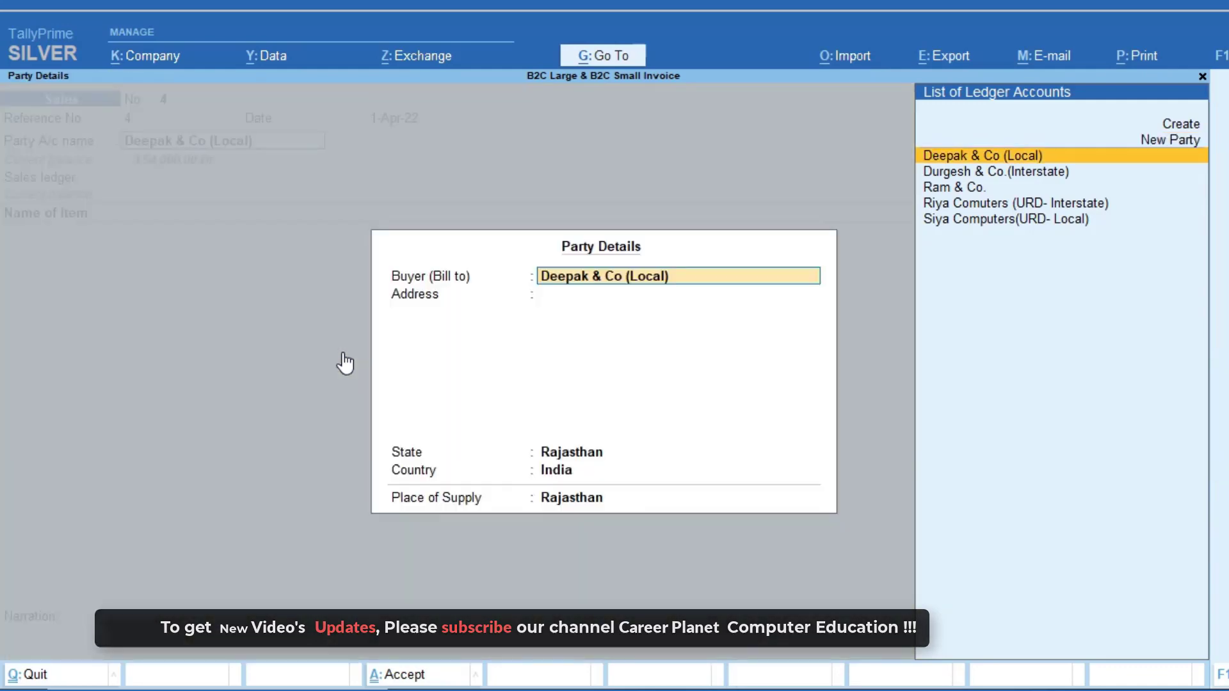
key("ctrl+a")
key("Return")
key("Return")
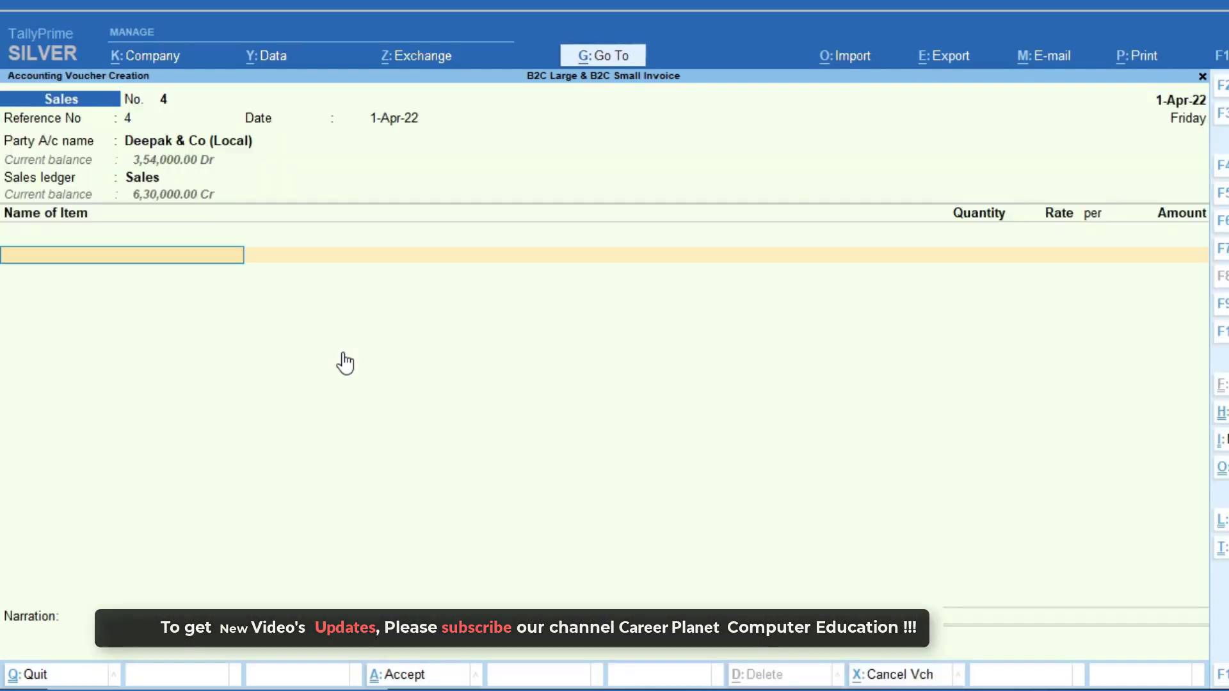
Enter Lg Monitor as the item, with a quantity of 10 nos at 3,000 each.
type("l")
key("Return")
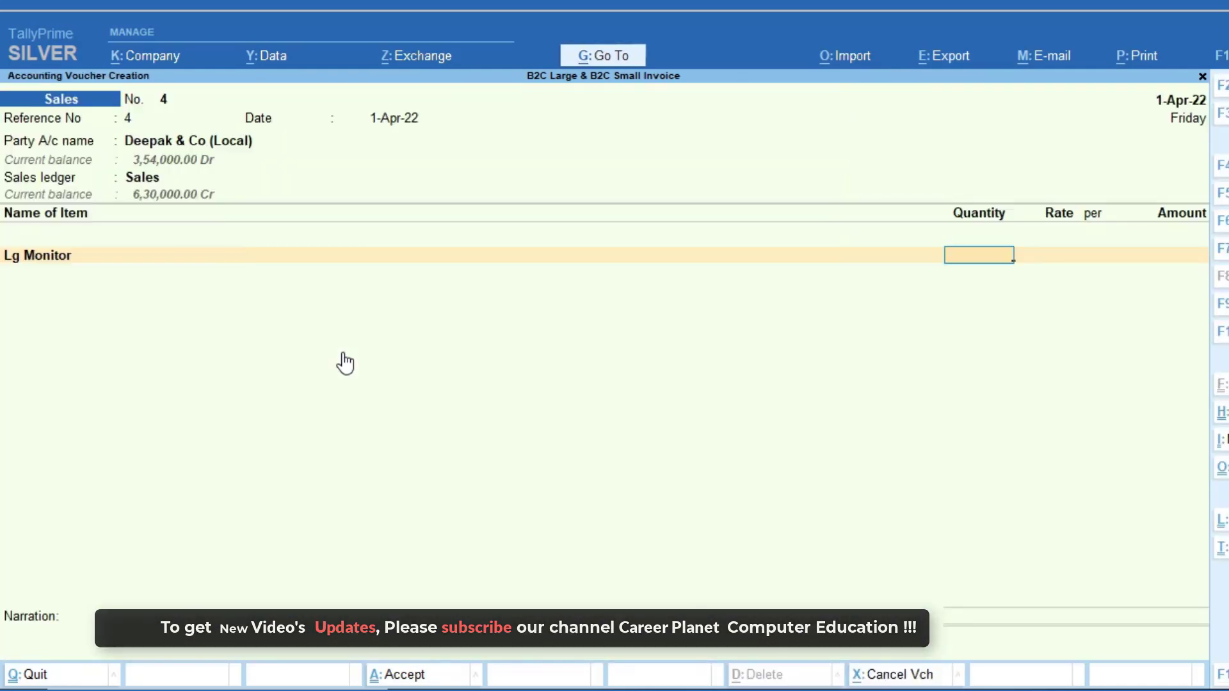
type("10")
key("Return")
key("Return")
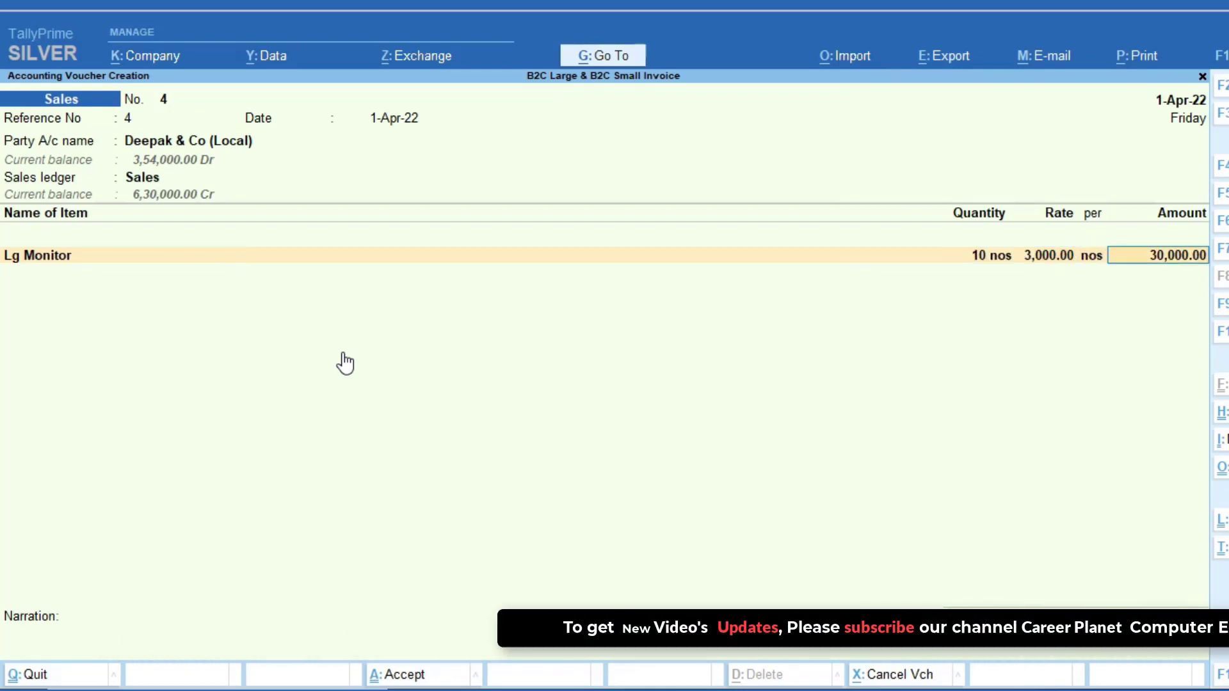
Add the CGST and SGST ledgers at 2,700 each and save the sales voucher.
key("Return")
type("C")
key("Return")
type("S")
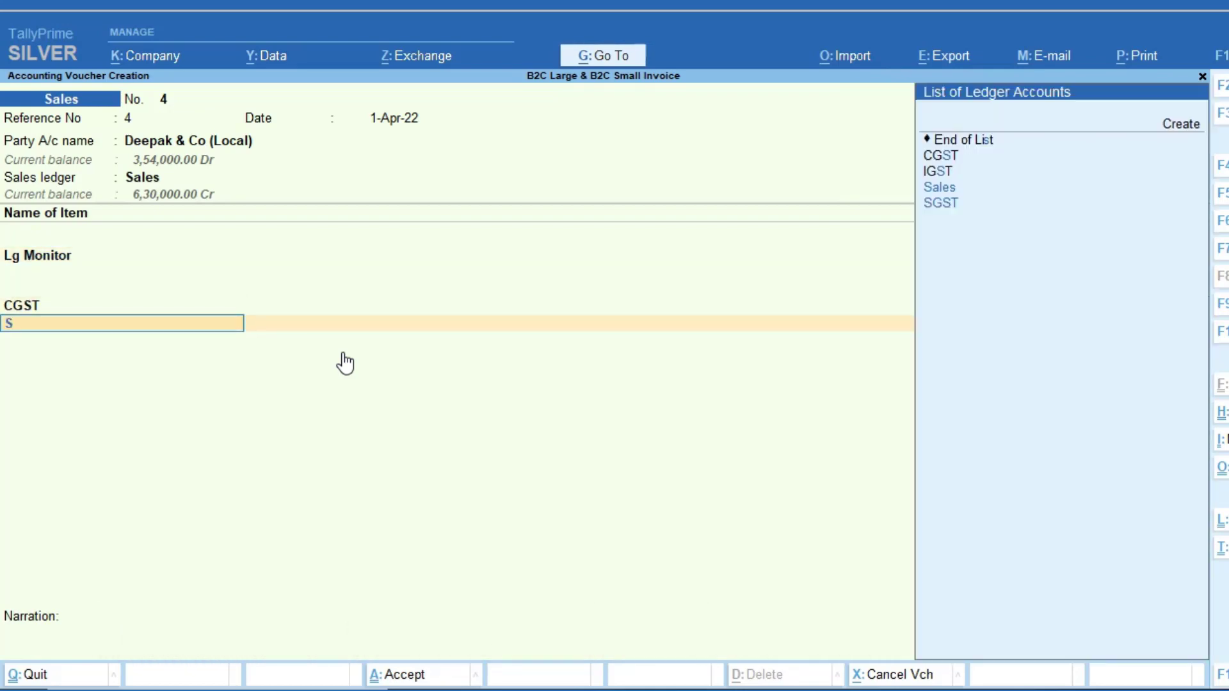
key("Down")
key("Return")
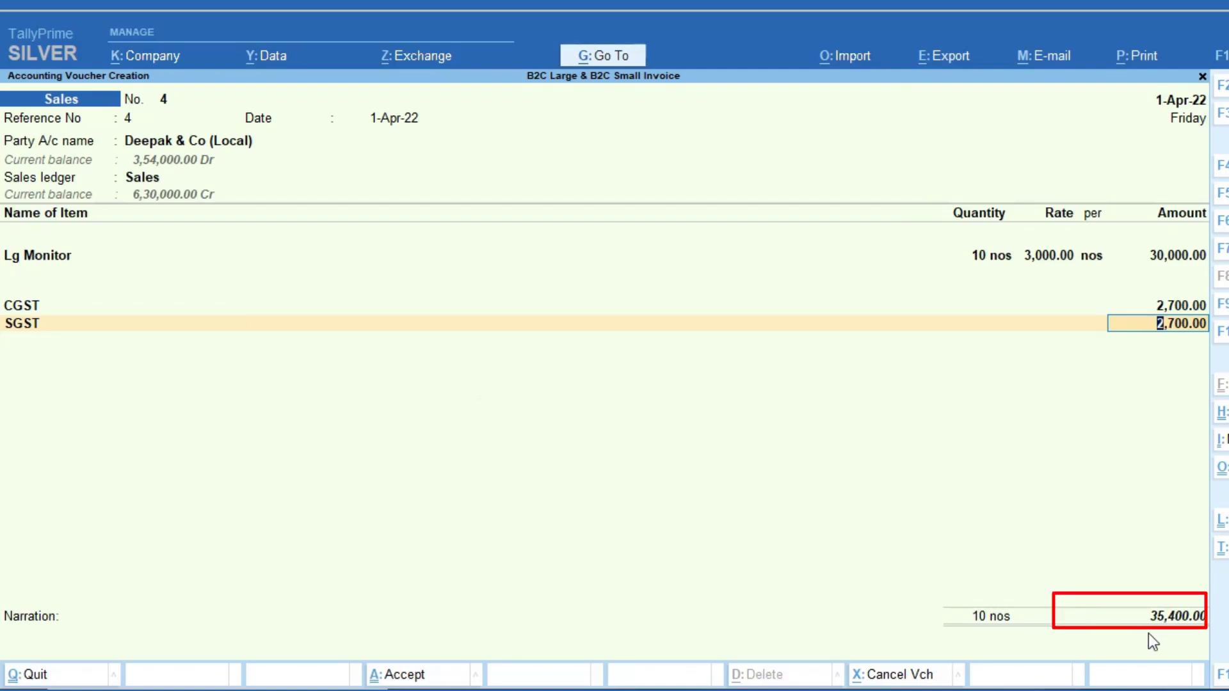
key("ctrl+a")
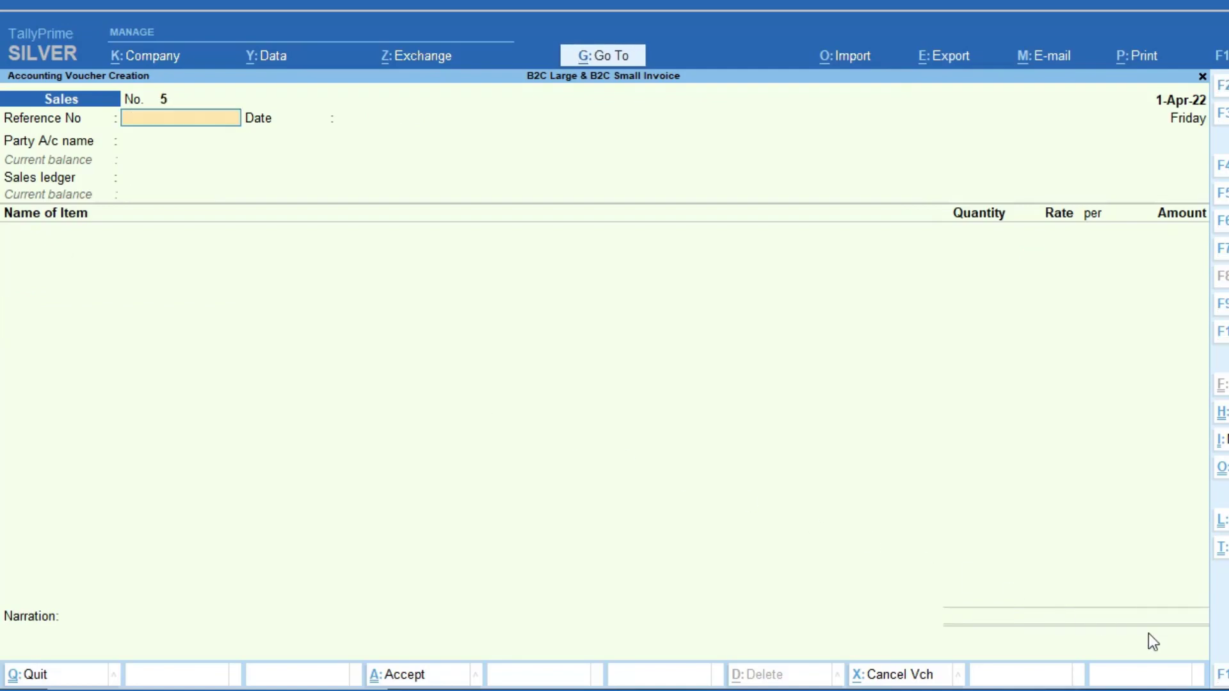
Open the GSTR-1 report and select the B2C(Small) Invoices - 7 row to check the updated figures.
left_click(595, 56)
type("GST")
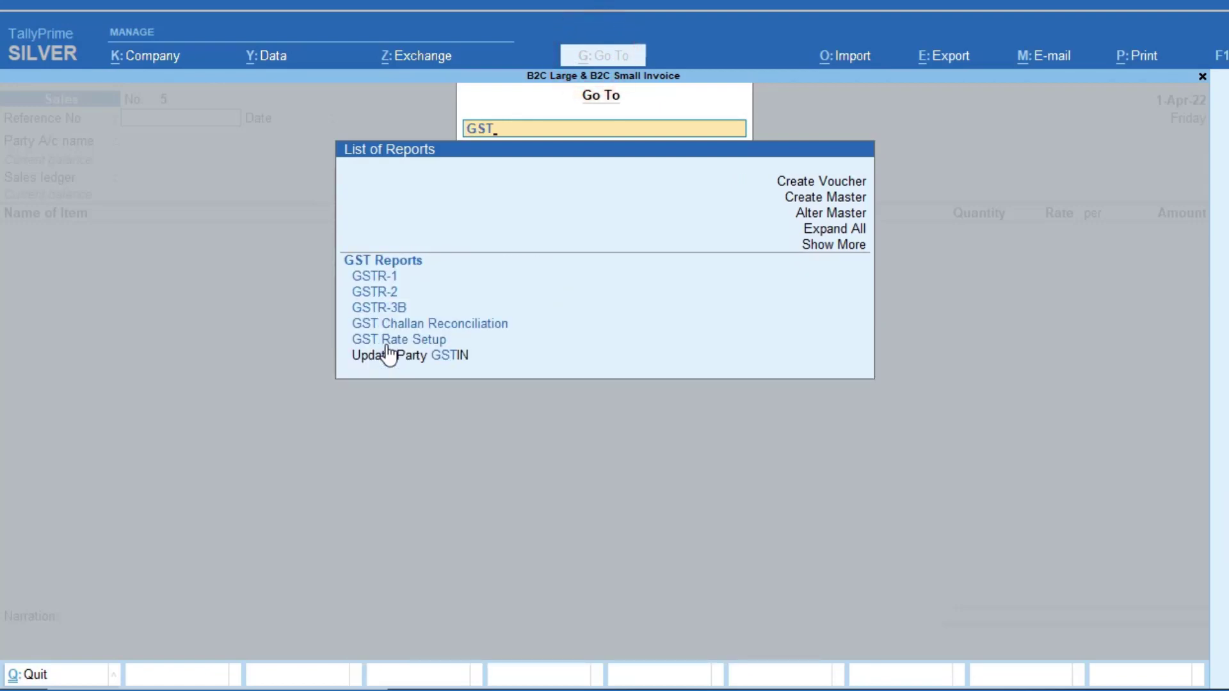
key("Down")
key("Return")
left_click(386, 346)
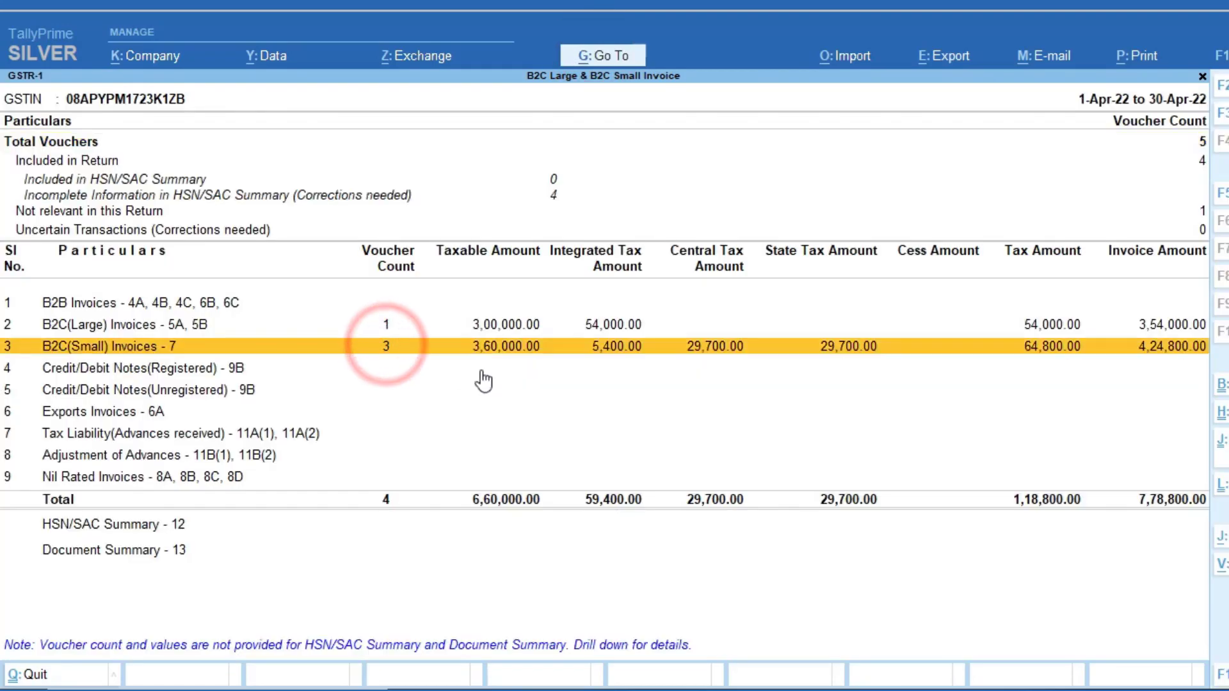
Drill down into B2C(Small) Invoices - 7 to compare the two Rajasthan vouchers, and select the Delhi entry in the state-wise summary.
key("Return")
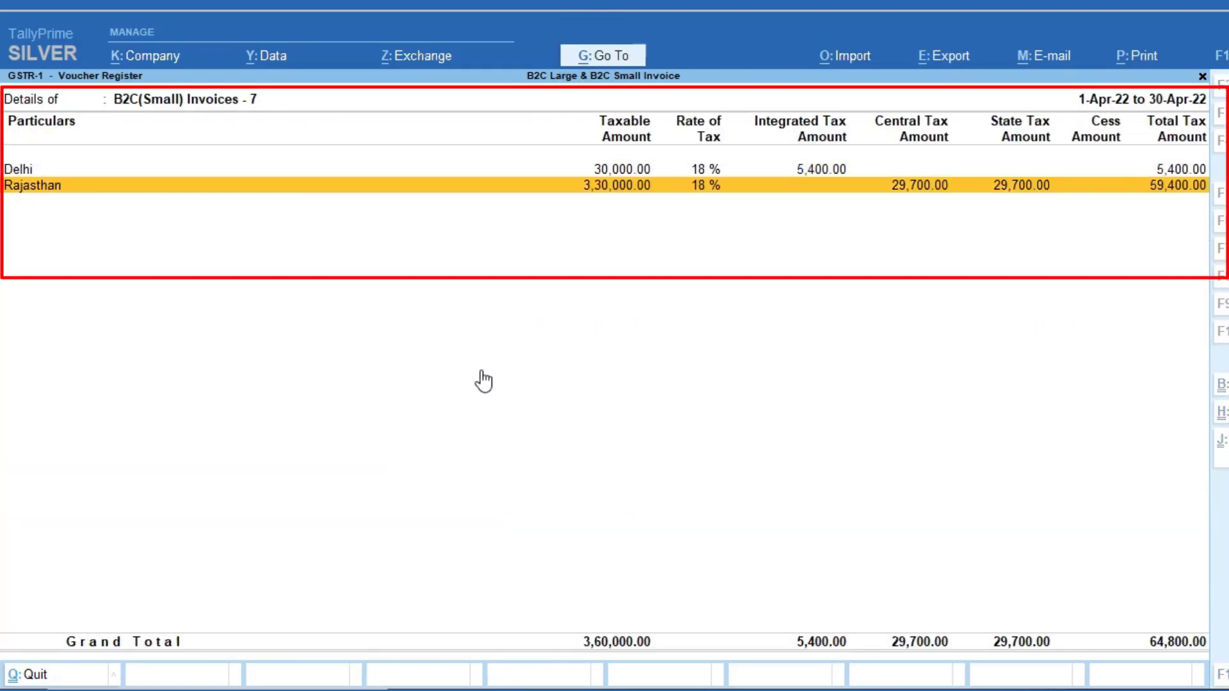
key("Return")
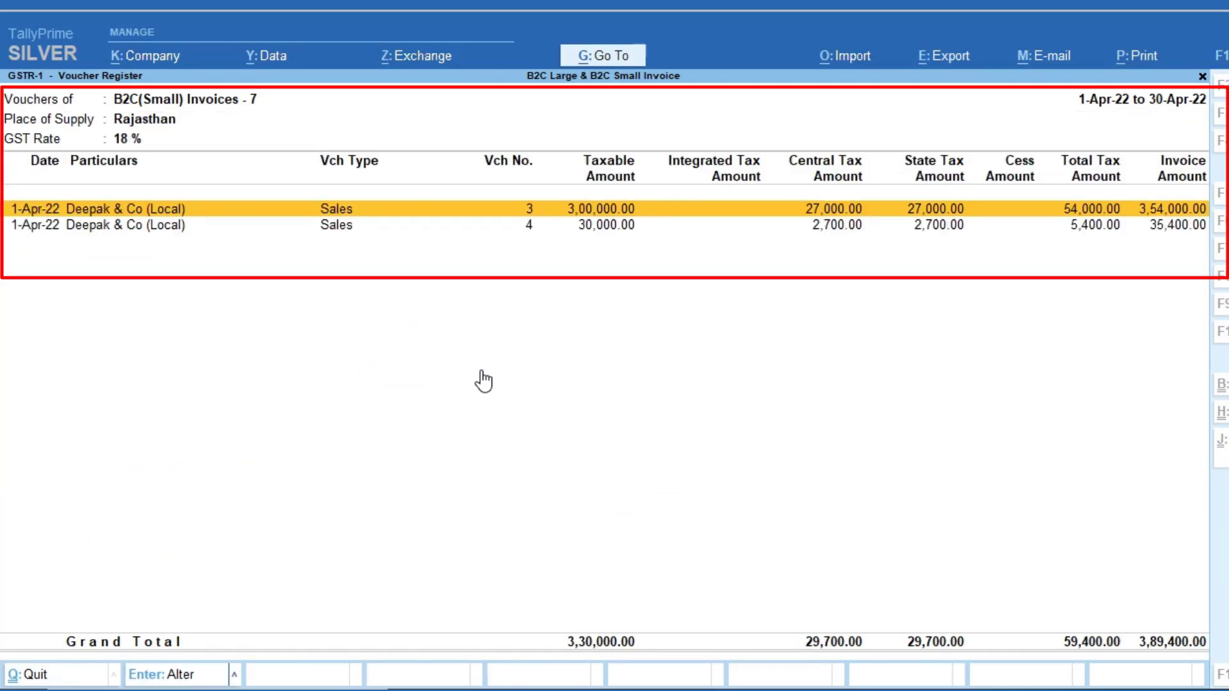
key("Down")
key("Up")
key("Down")
key("Escape")
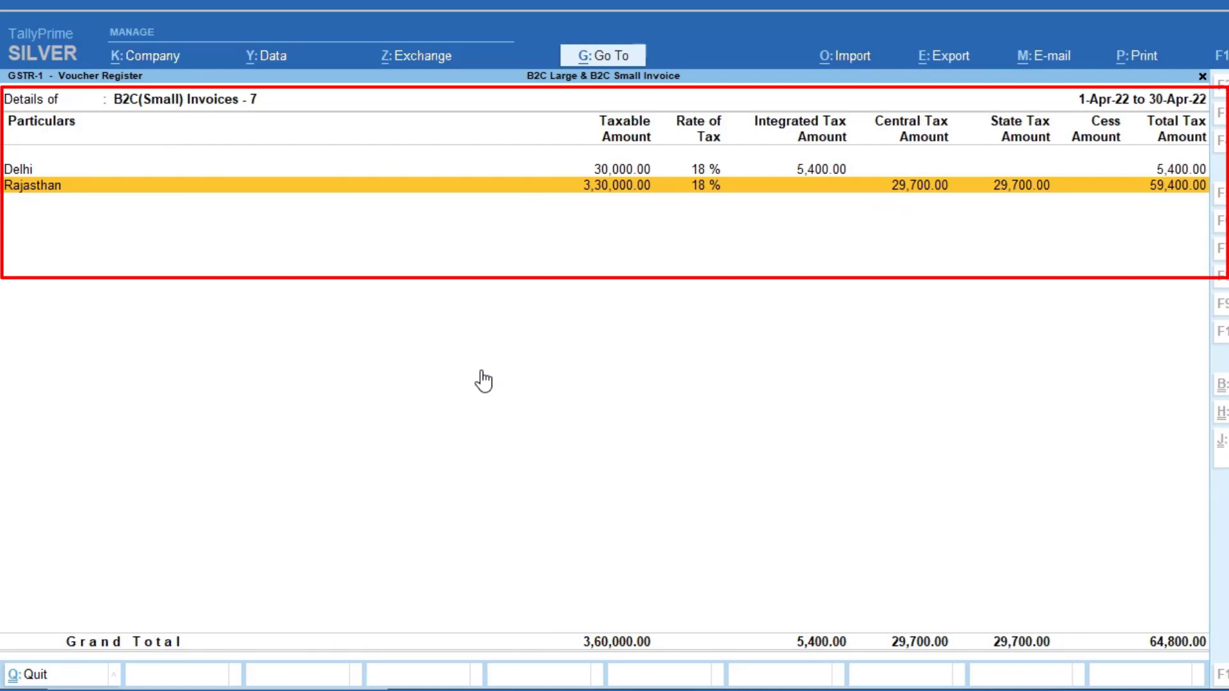
key("Up")
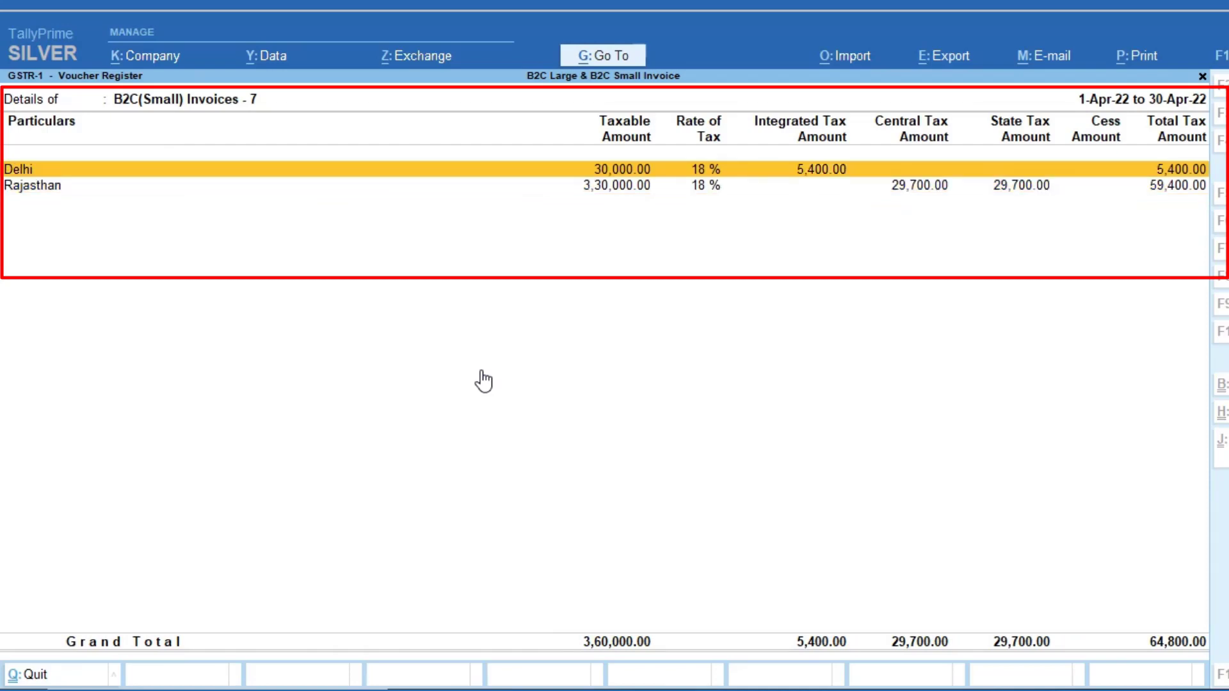
Leave the B2C(Small) details, the GSTR-1 report and the blank sales voucher to return to the Gateway of Tally.
key("Escape")
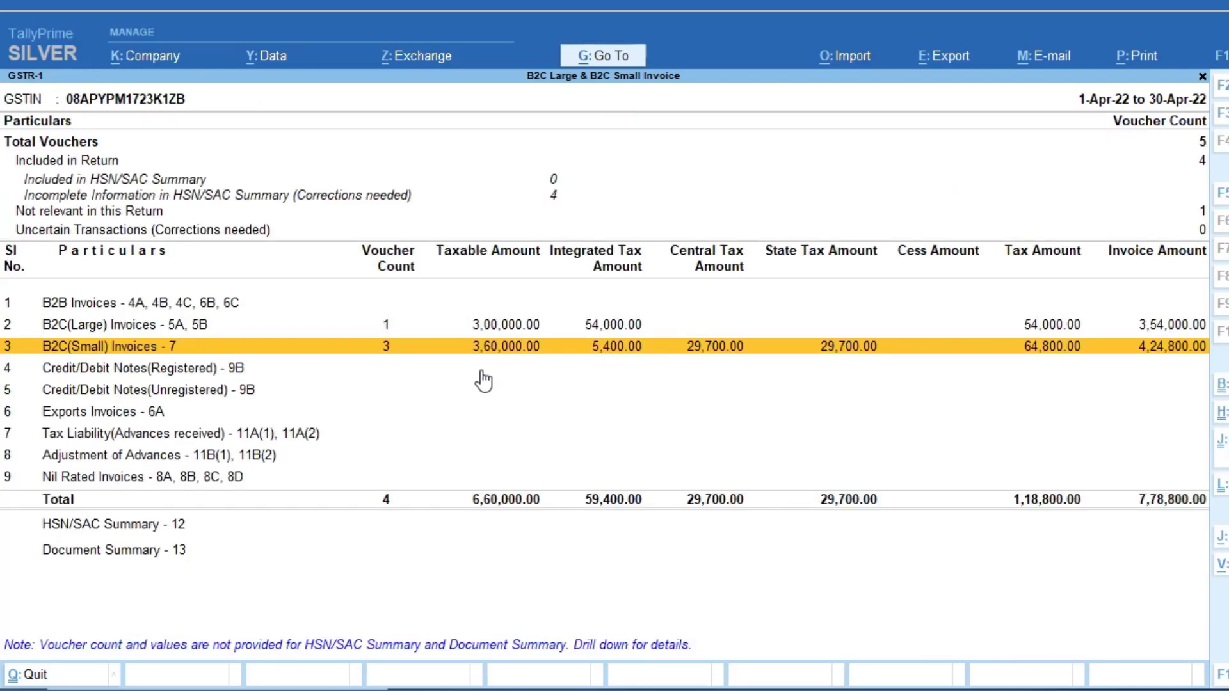
key("Up")
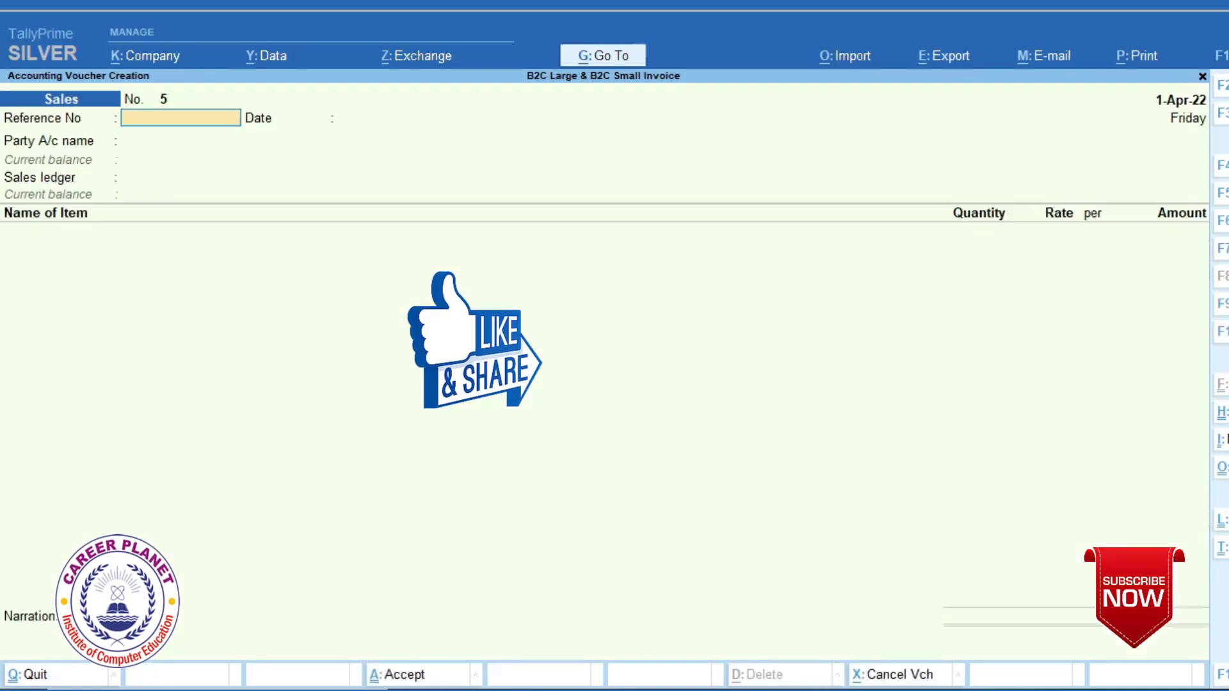
key("Escape")
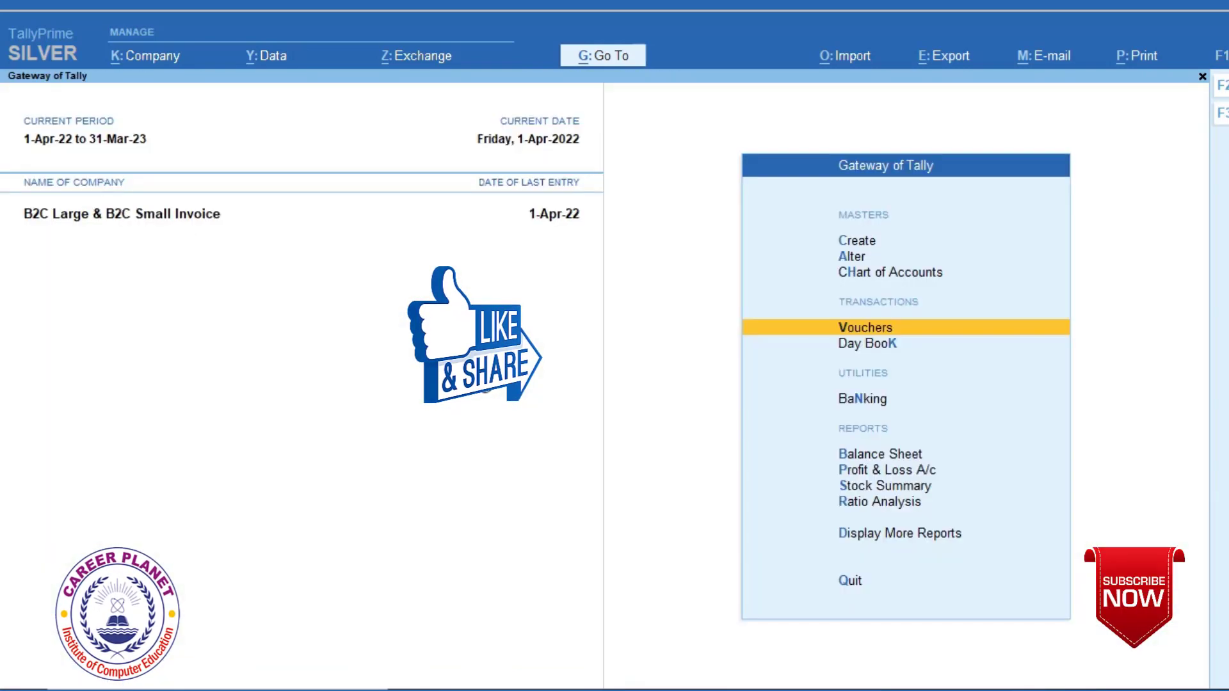